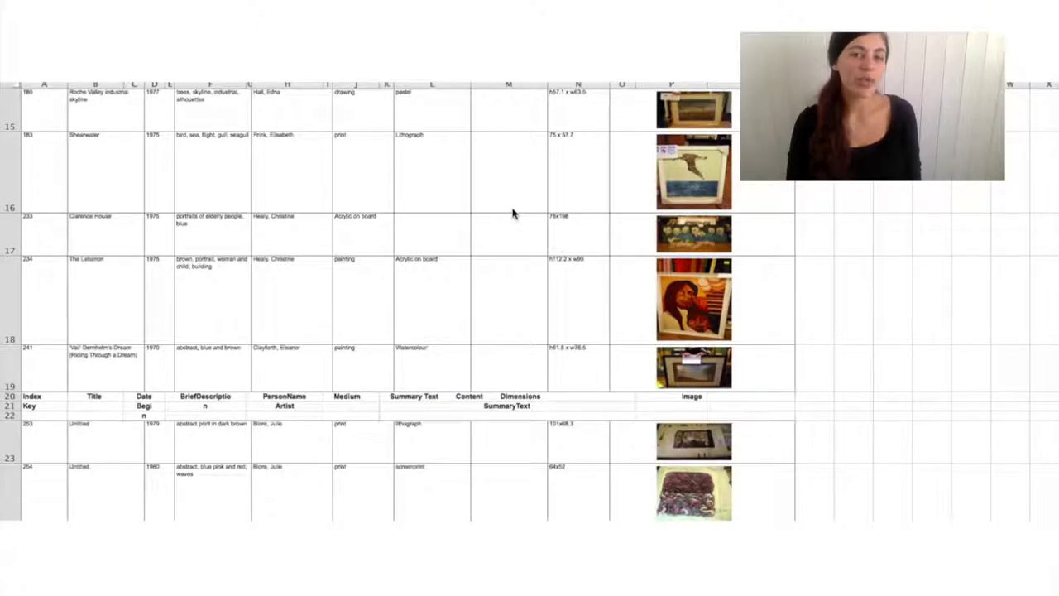
- Scroll the Collection page past the Artists paragraph to the three collecting-strand images
scroll(513, 213, "down", 2)
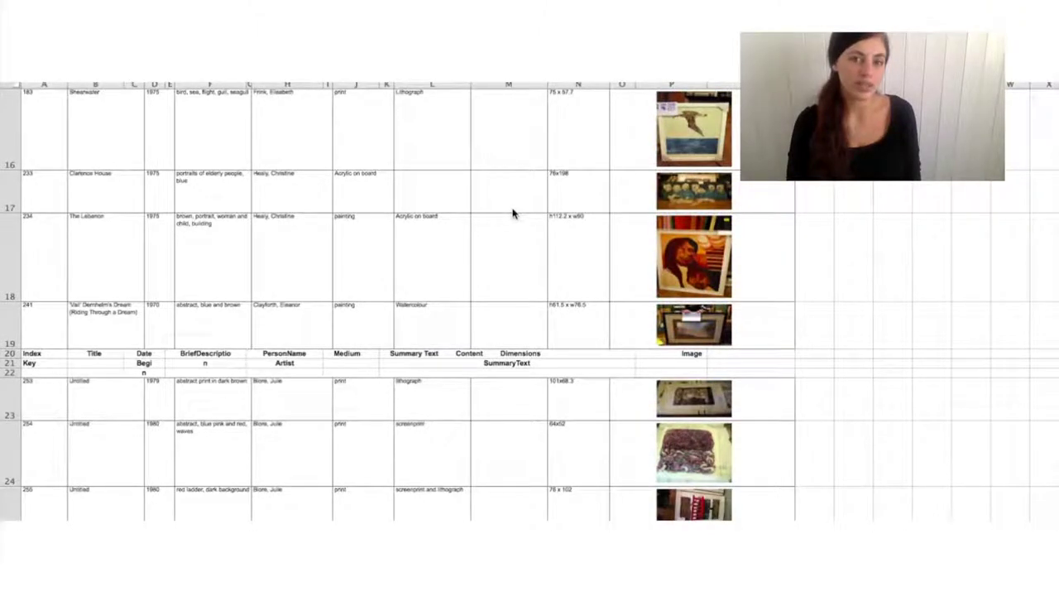
scroll(513, 214, "down", 4)
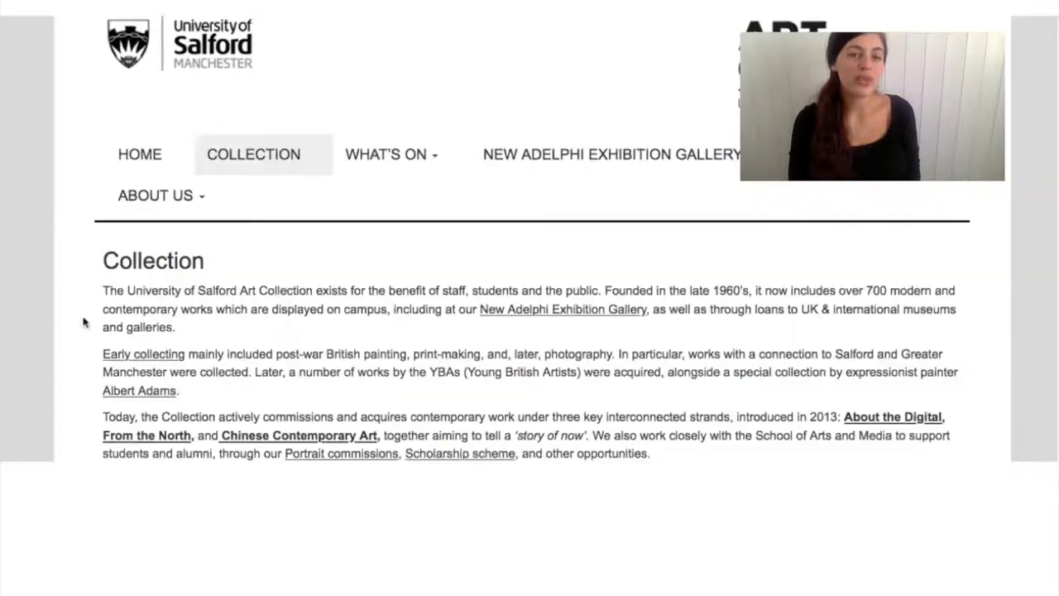
scroll(63, 410, "down", 3)
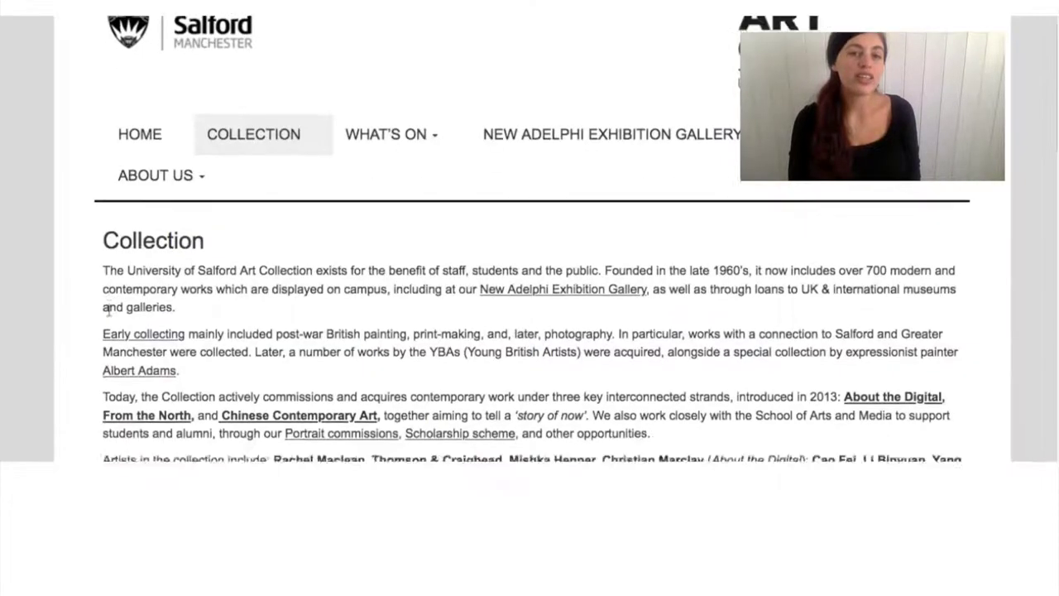
scroll(107, 310, "down", 5)
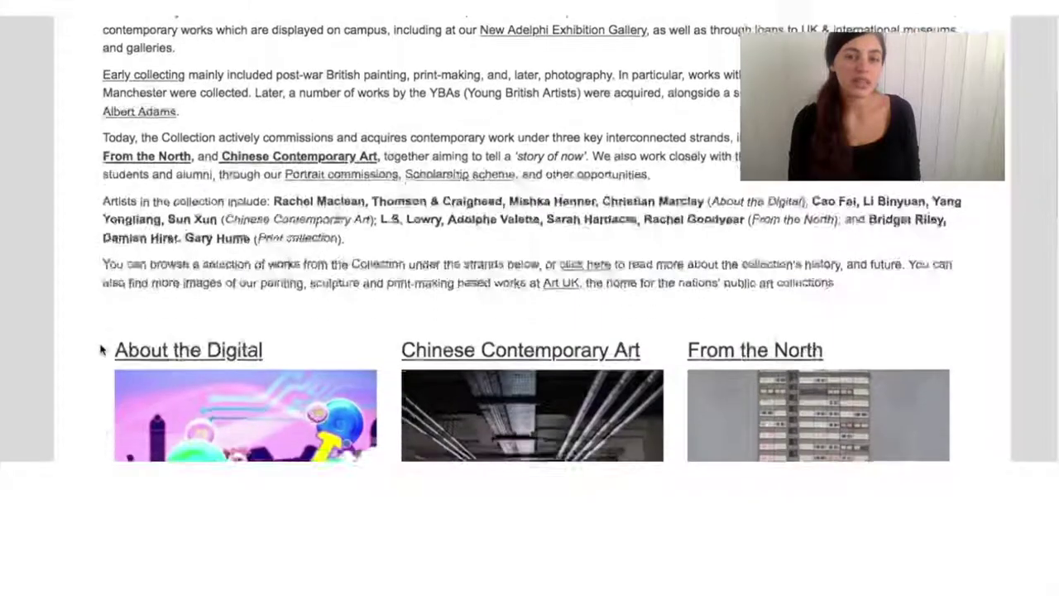
scroll(100, 350, "down", 4)
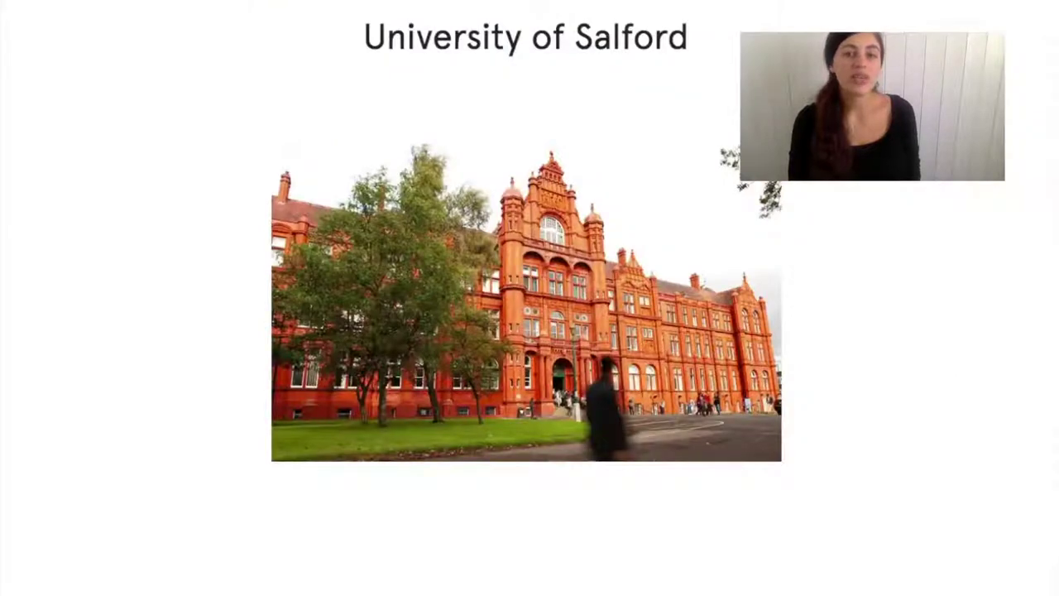
- Scroll the Art UK venue page past the description, address and map to the artworks grid
scroll(526, 249, "down", 3)
scroll(530, 248, "down", 5)
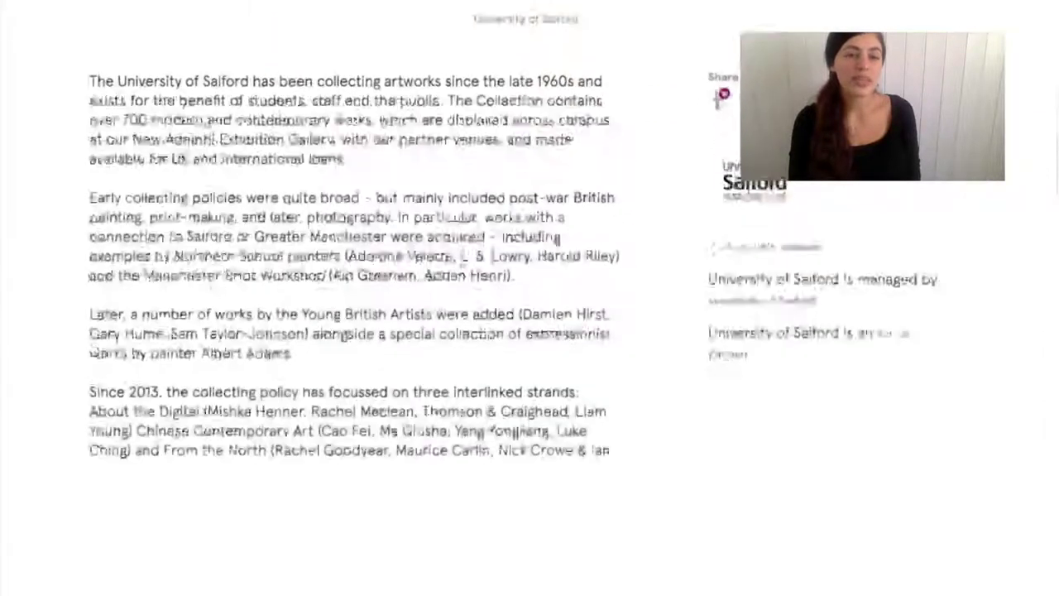
scroll(529, 248, "down", 5)
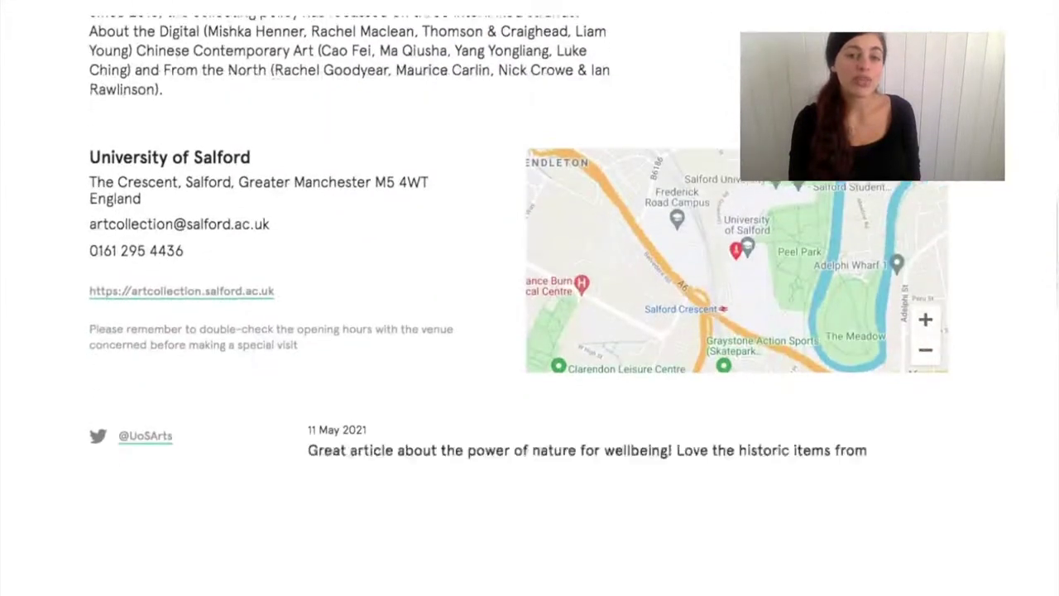
scroll(953, 183, "down", 4)
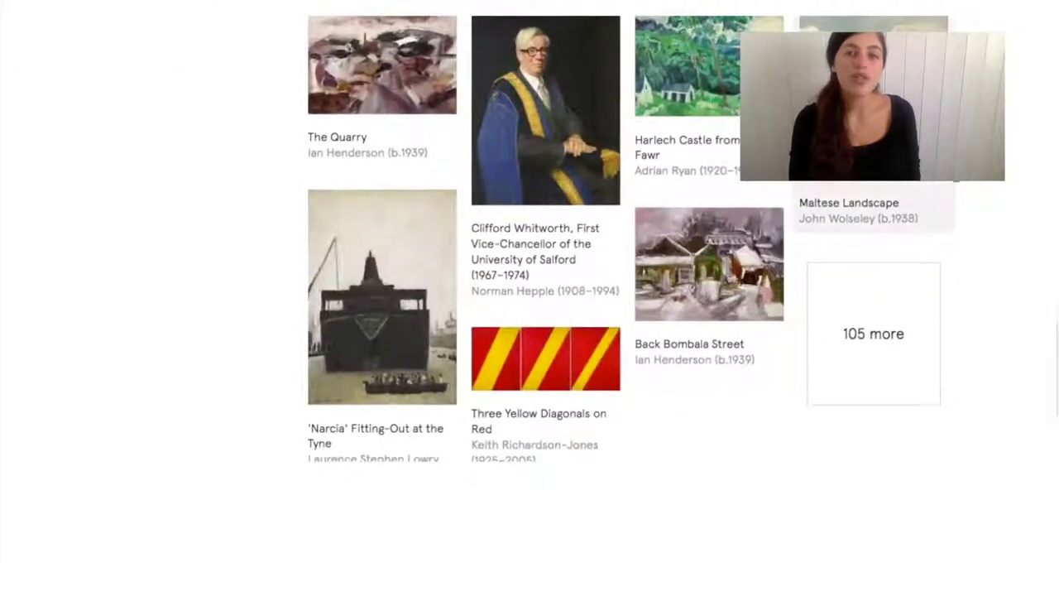
scroll(953, 183, "down", 1)
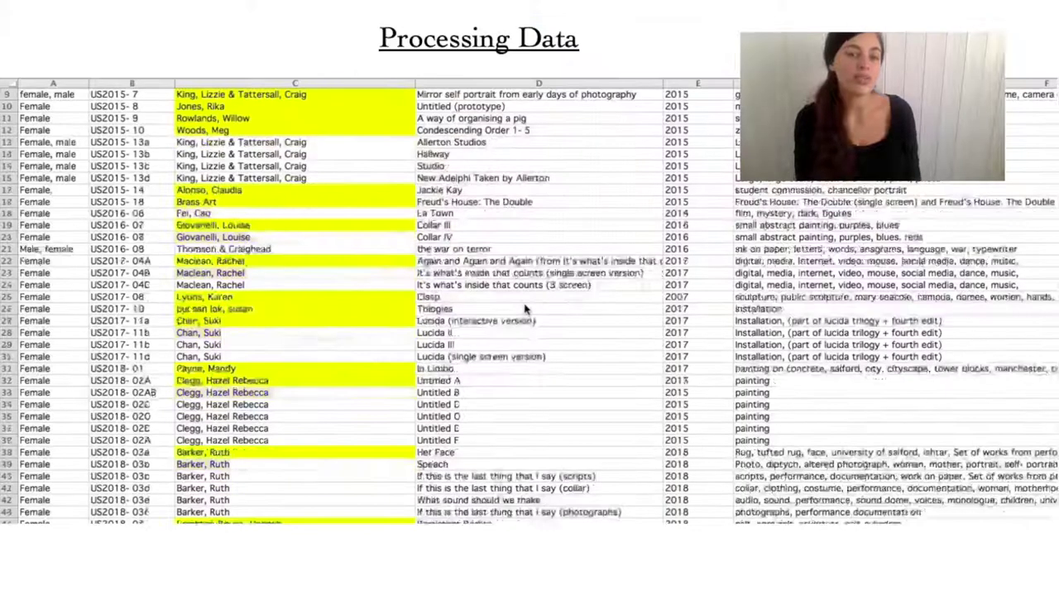
scroll(524, 309, "down", 2)
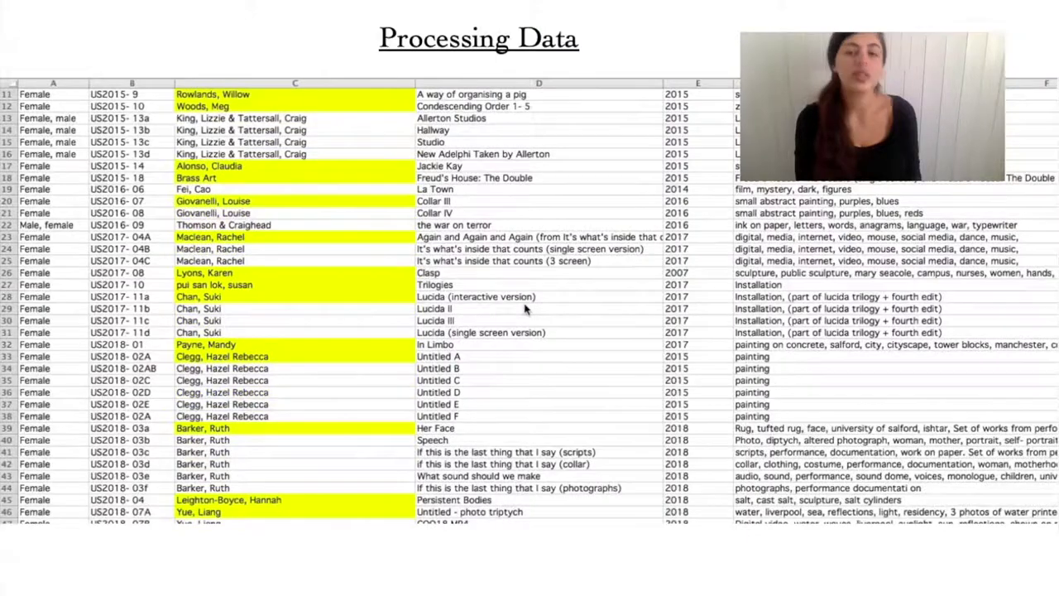
- Scroll the female-artists spreadsheet with highlighted names from row 11 down to row 55
scroll(524, 309, "down", 5)
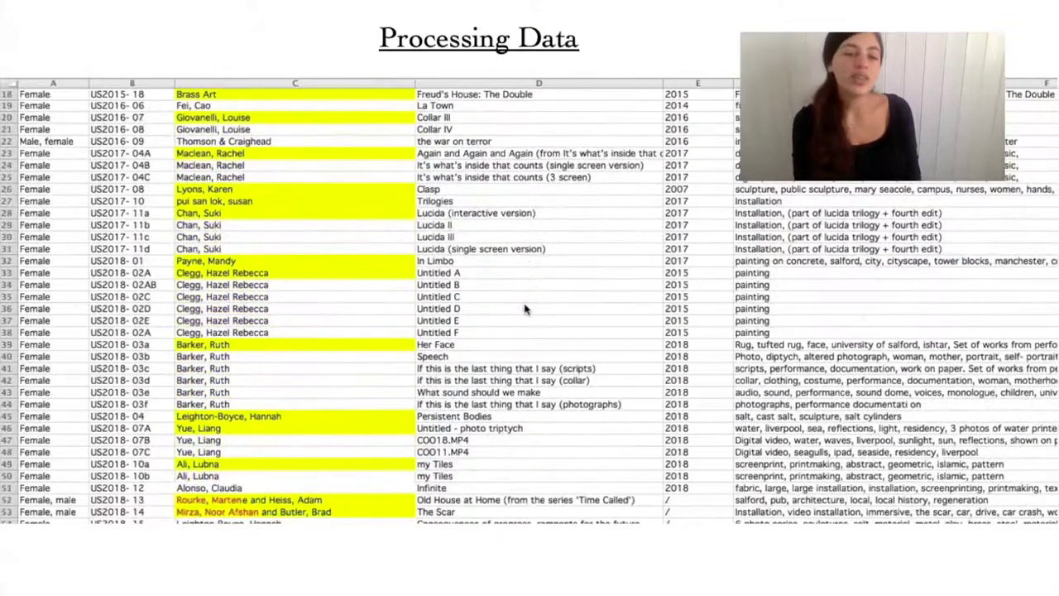
scroll(524, 308, "down", 1)
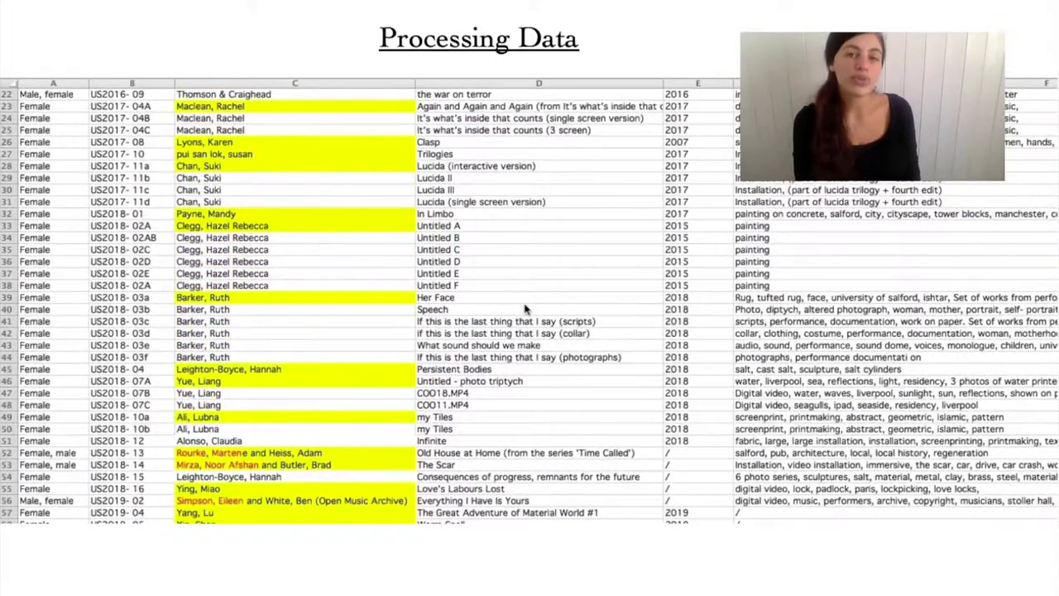
scroll(525, 309, "down", 5)
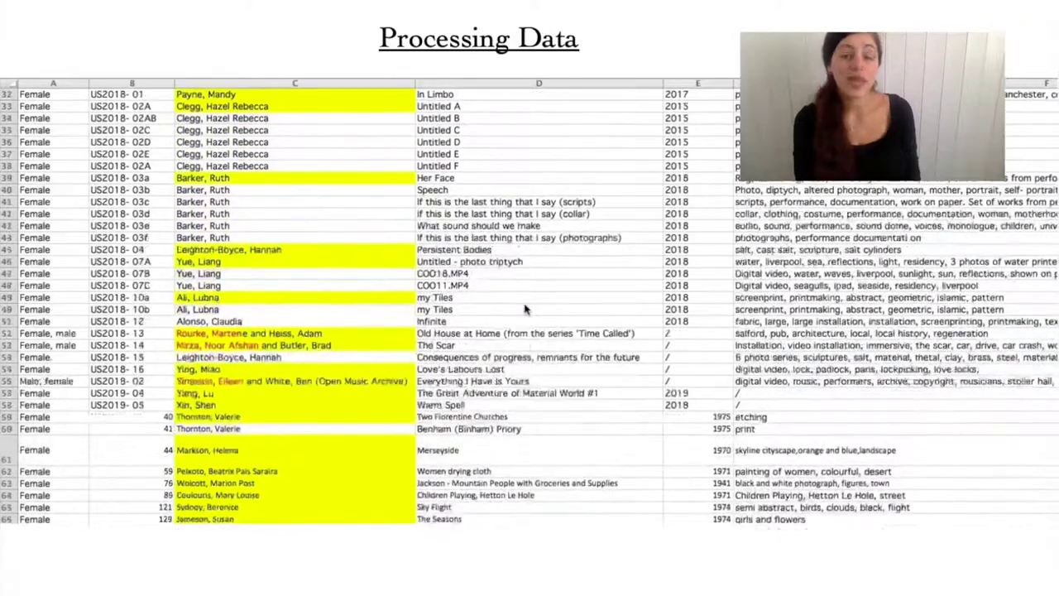
scroll(525, 309, "down", 5)
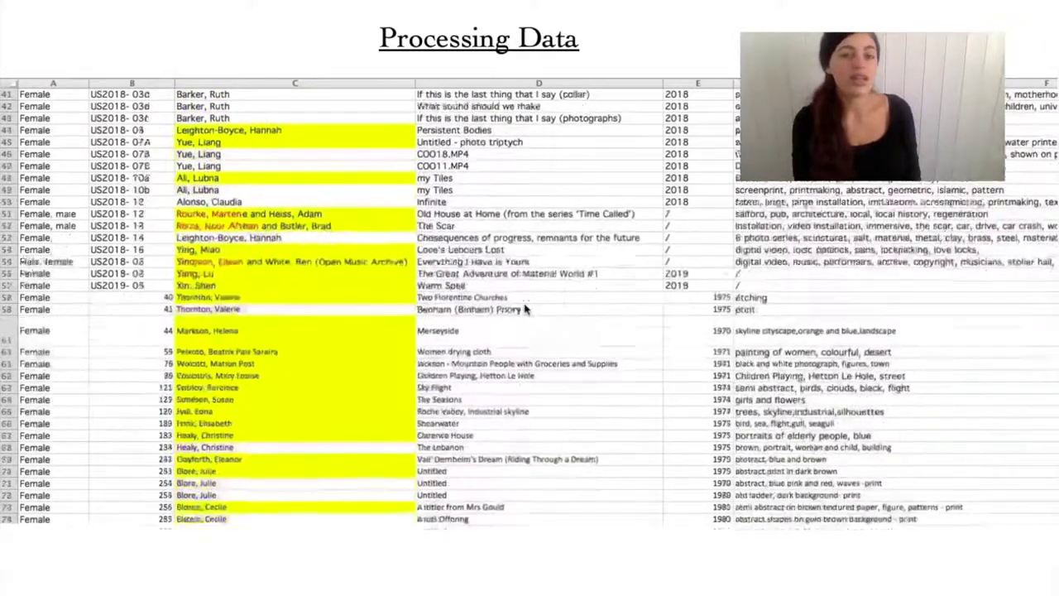
scroll(525, 308, "down", 7)
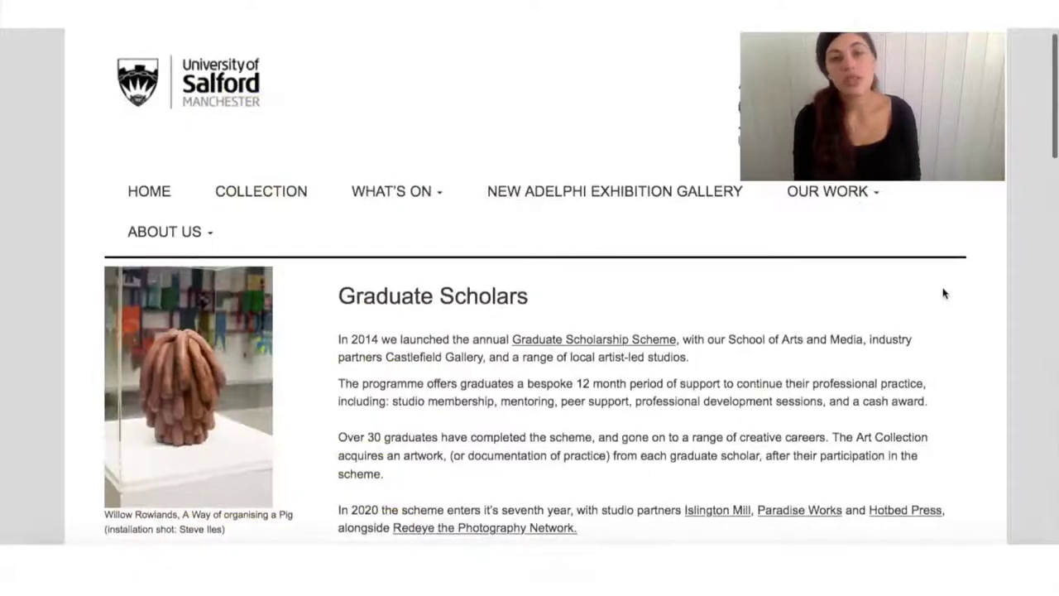
scroll(943, 293, "down", 4)
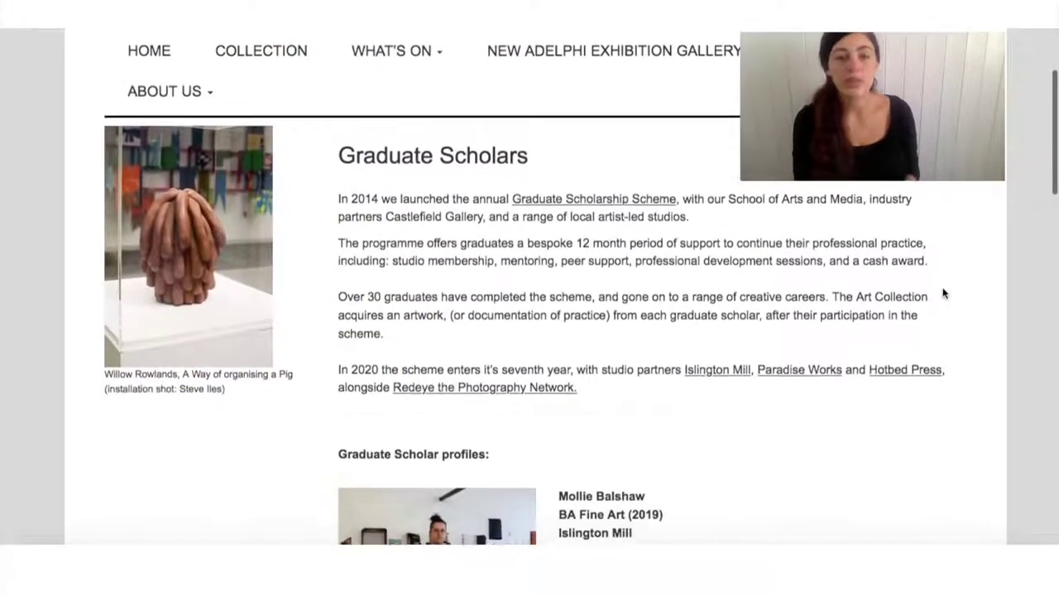
- Scroll through each Graduate Scholar profile to the footer and back up
scroll(944, 294, "down", 4)
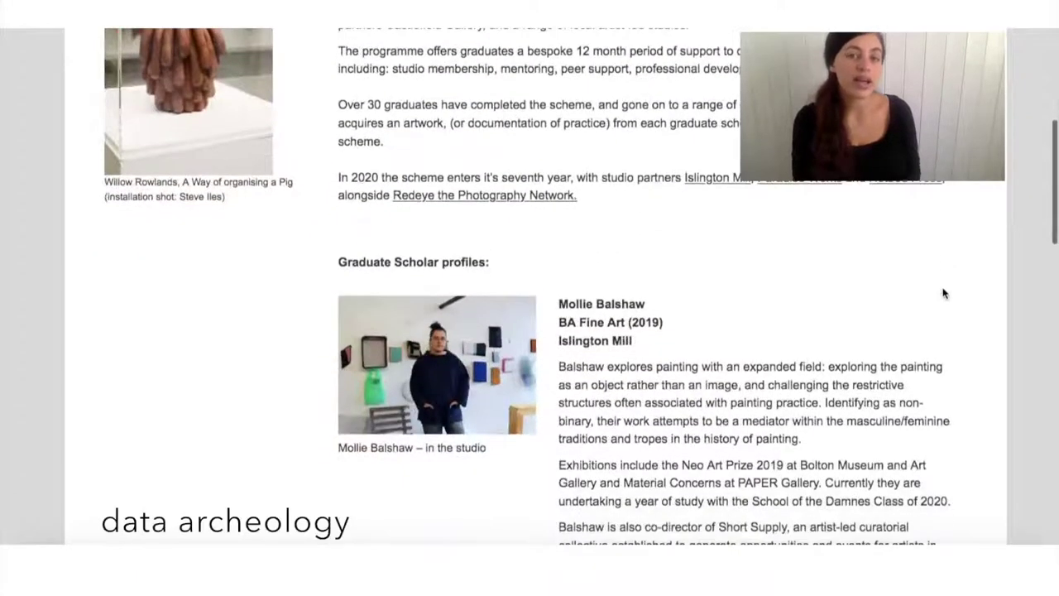
scroll(943, 293, "down", 9)
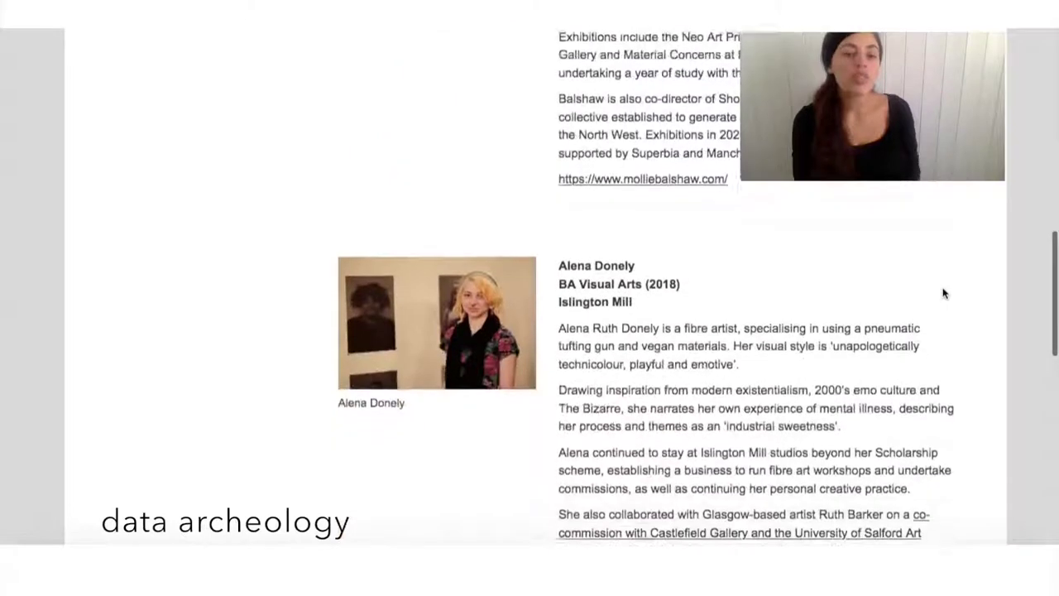
scroll(944, 294, "down", 7)
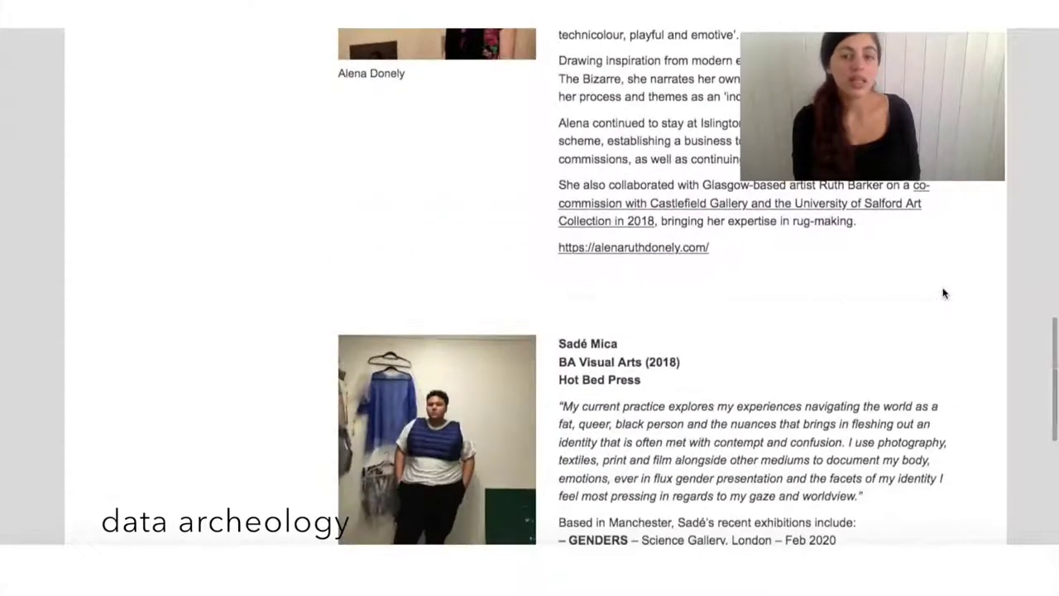
scroll(943, 293, "down", 9)
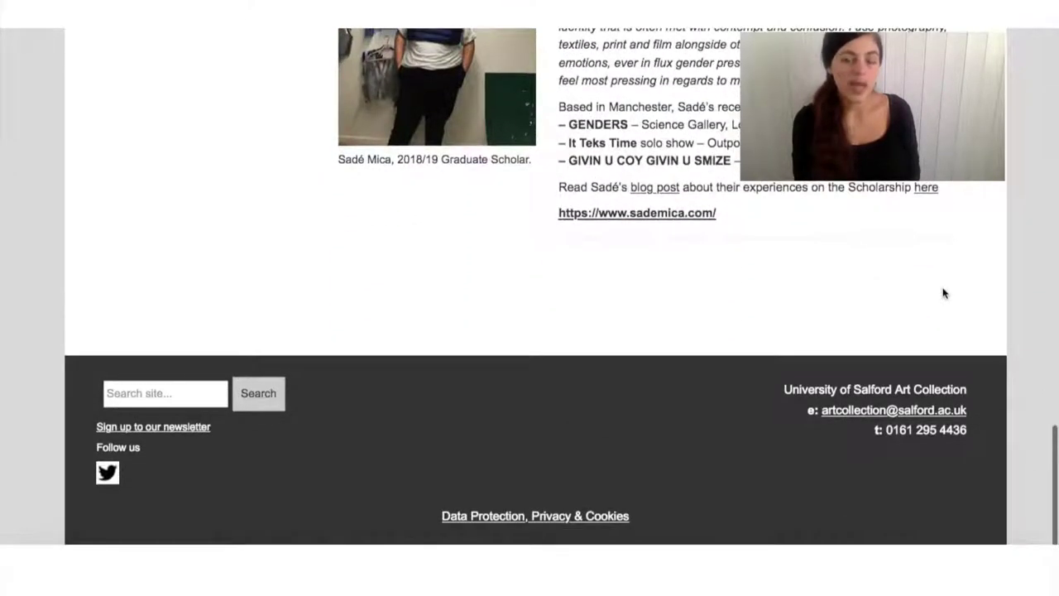
scroll(944, 294, "up", 5)
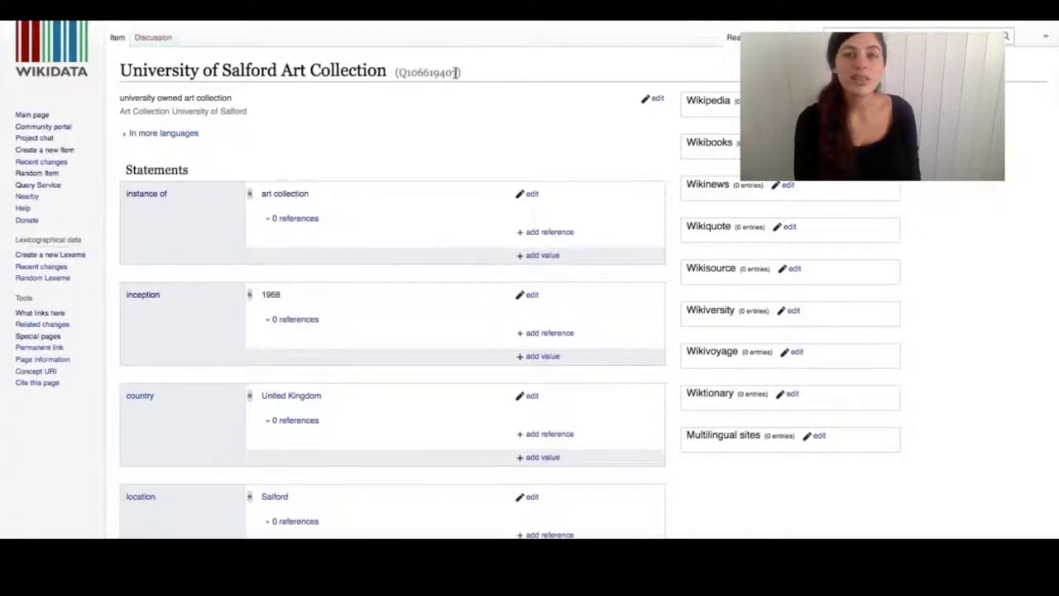
- Highlight the Q106619407 identifier, then scroll the item's statements down to the street address
left_click_drag(459, 72, 396, 72)
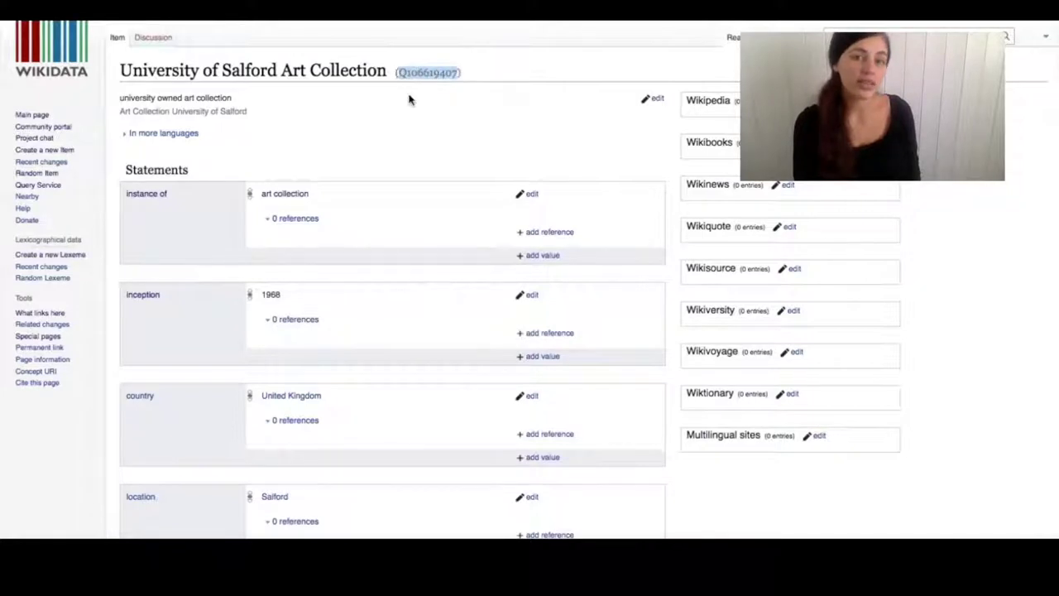
left_click(397, 82)
scroll(396, 82, "down", 2)
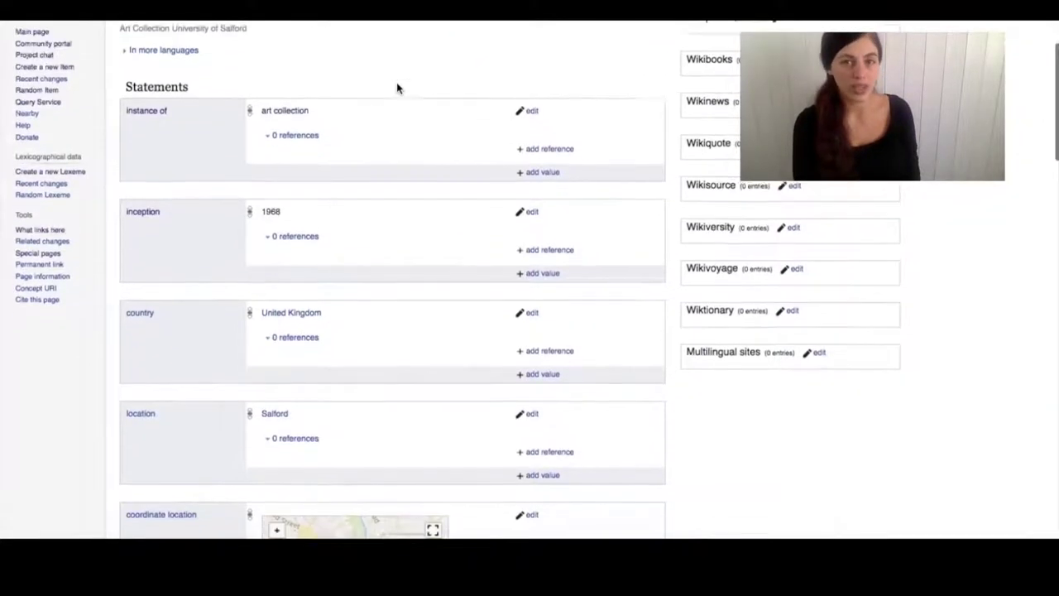
scroll(397, 87, "down", 4)
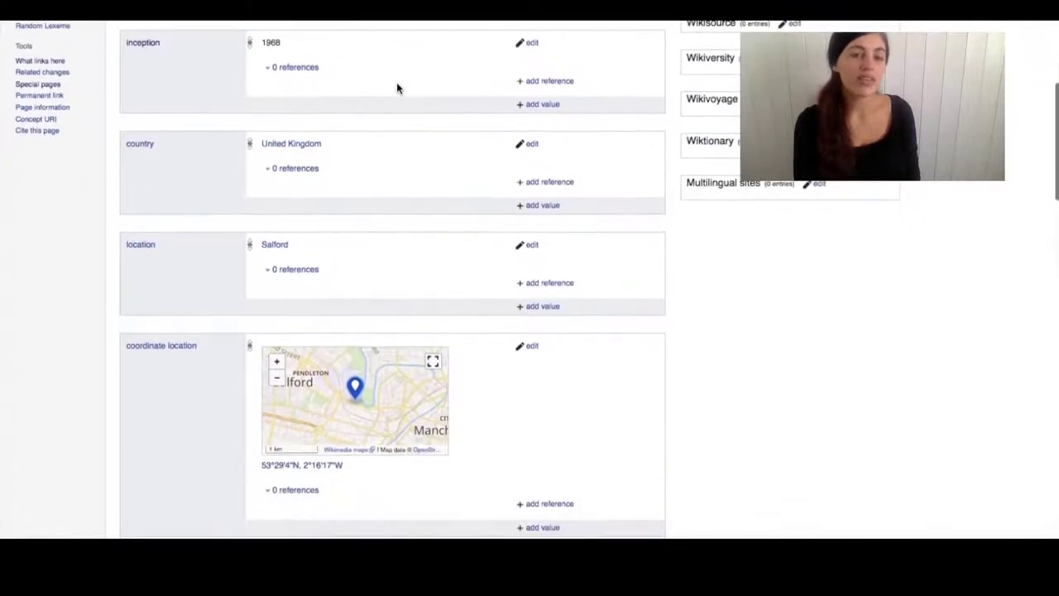
scroll(397, 88, "down", 5)
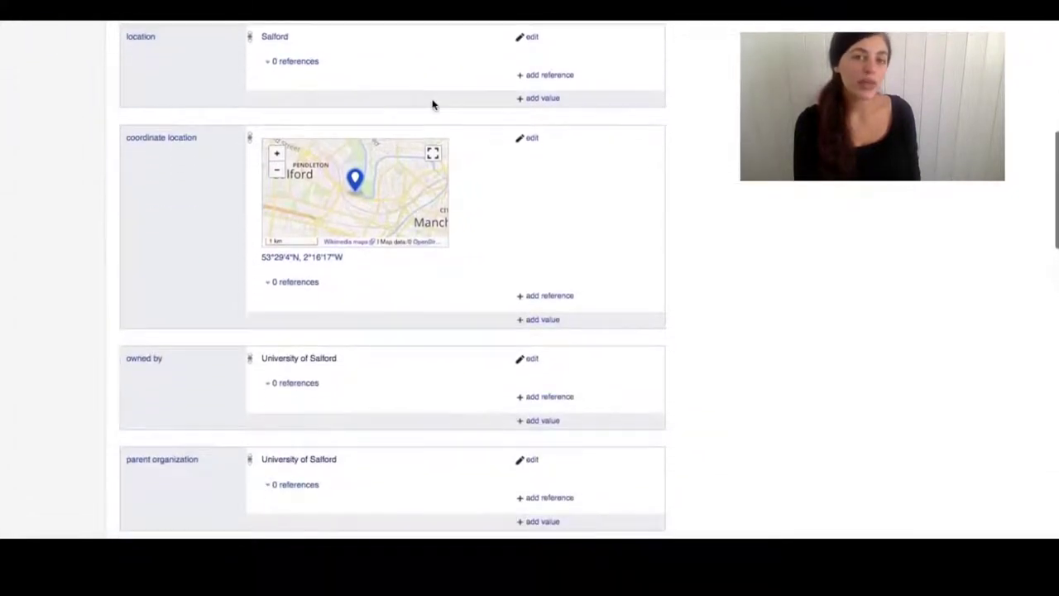
scroll(472, 134, "down", 5)
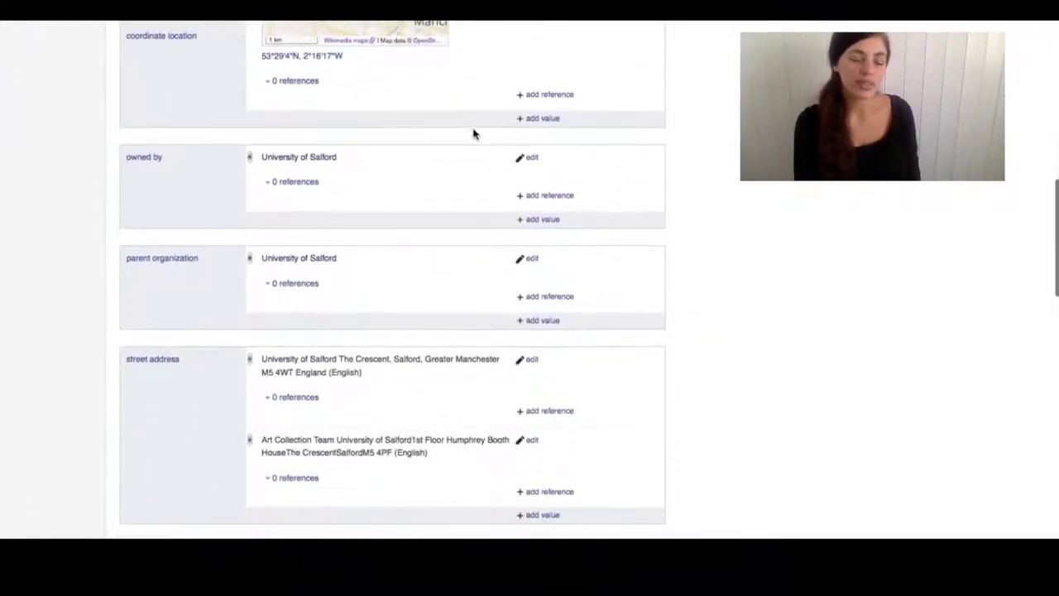
scroll(474, 134, "down", 9)
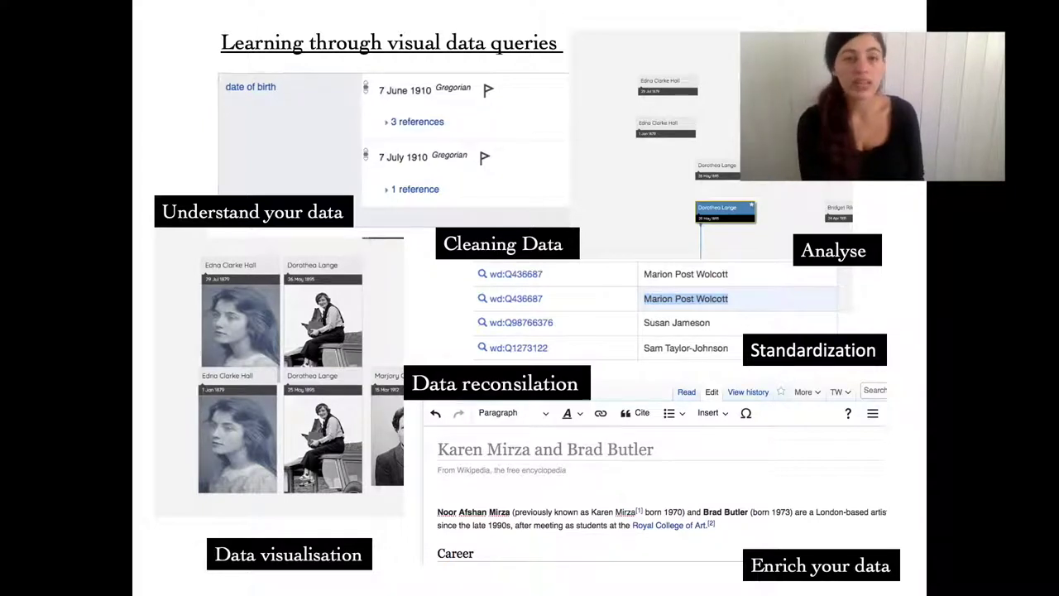
- Advance past the collage and Q-ID list slides to the Data Visualisation slide
key("Right")
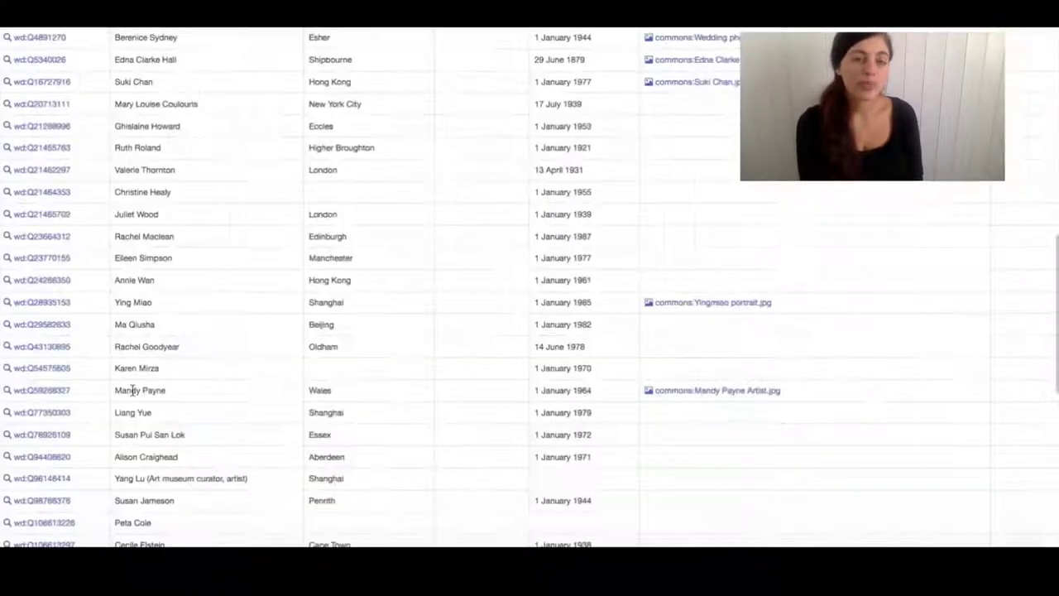
- Scroll the Data Visualisation slide with its timeline and birthplace map
scroll(406, 236, "down", 5)
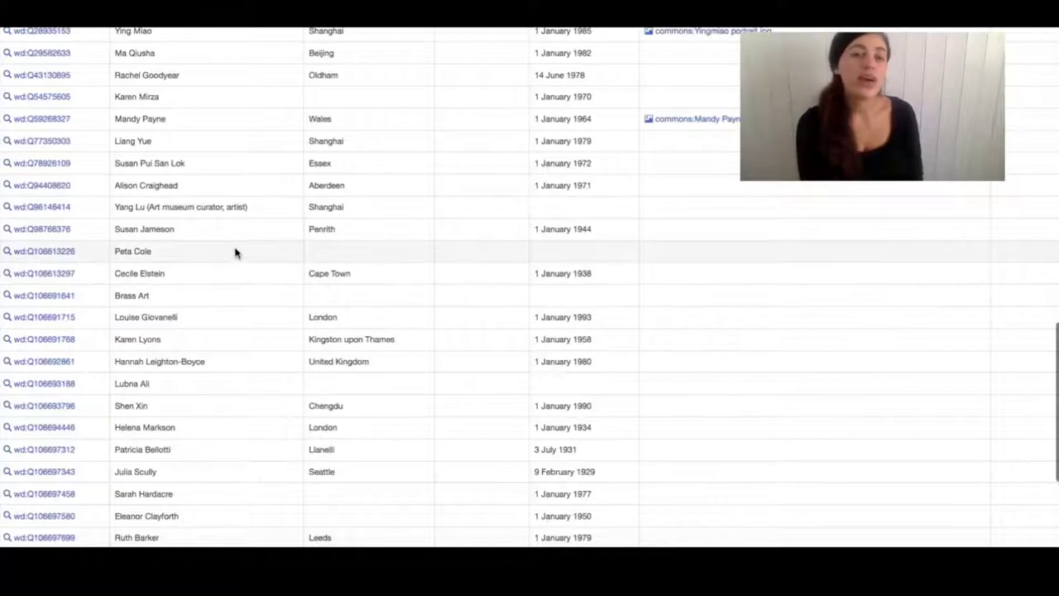
- Review the artists results table and display its export formats
scroll(234, 253, "down", 3)
scroll(373, 151, "up", 15)
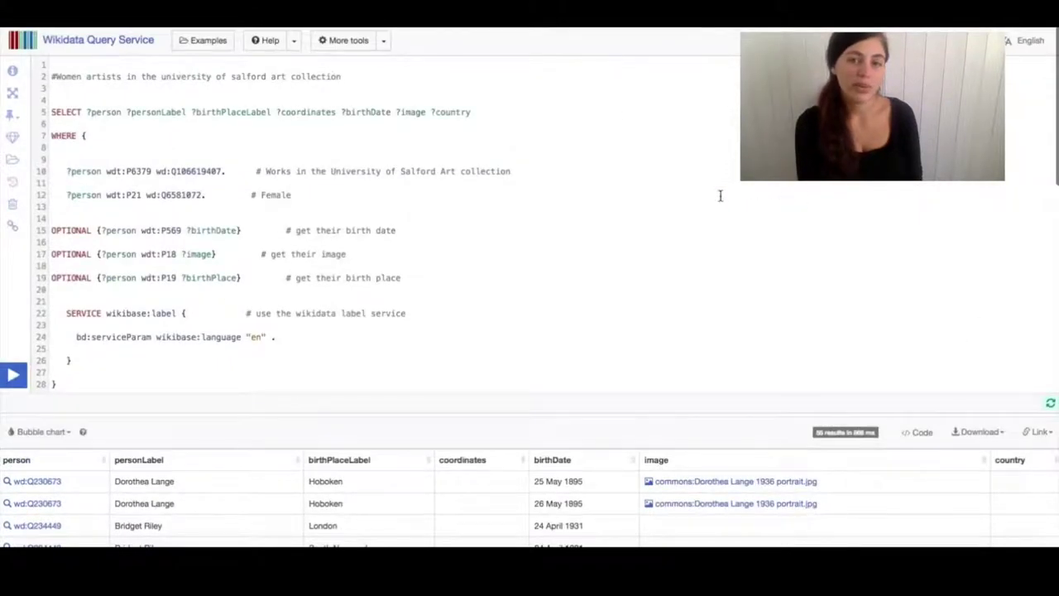
scroll(624, 360, "down", 5)
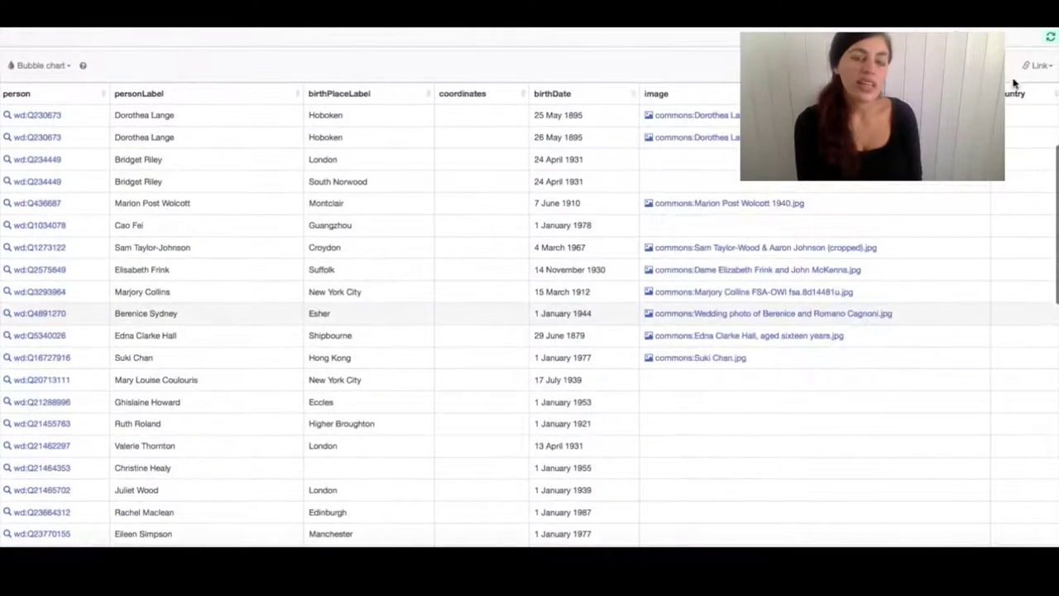
left_click(979, 66)
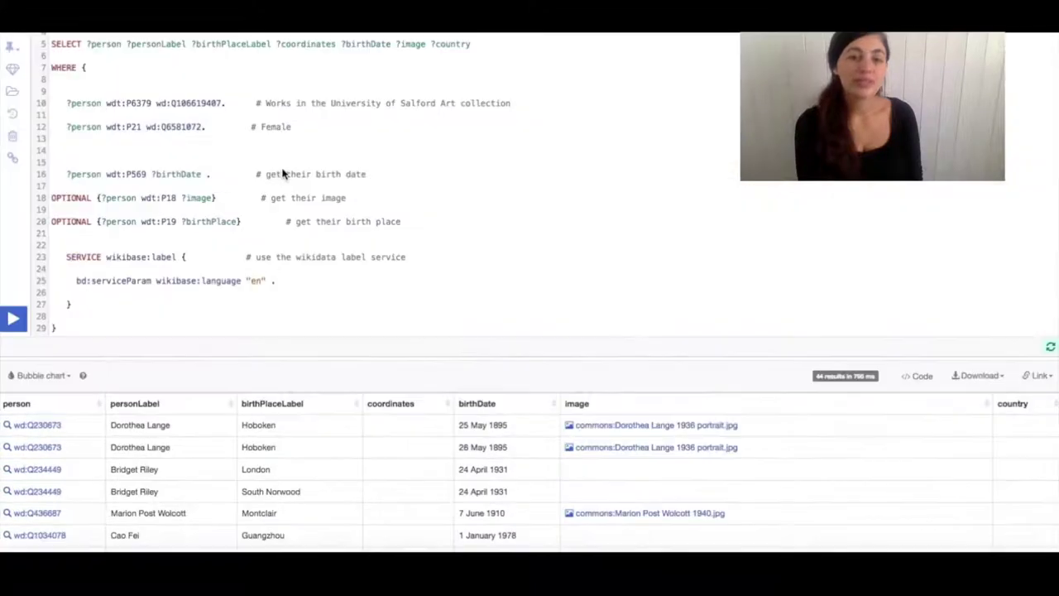
- Wrap the ?birthDate pattern in an OPTIONAL block and rerun the query, returning 55 results
left_click(100, 198)
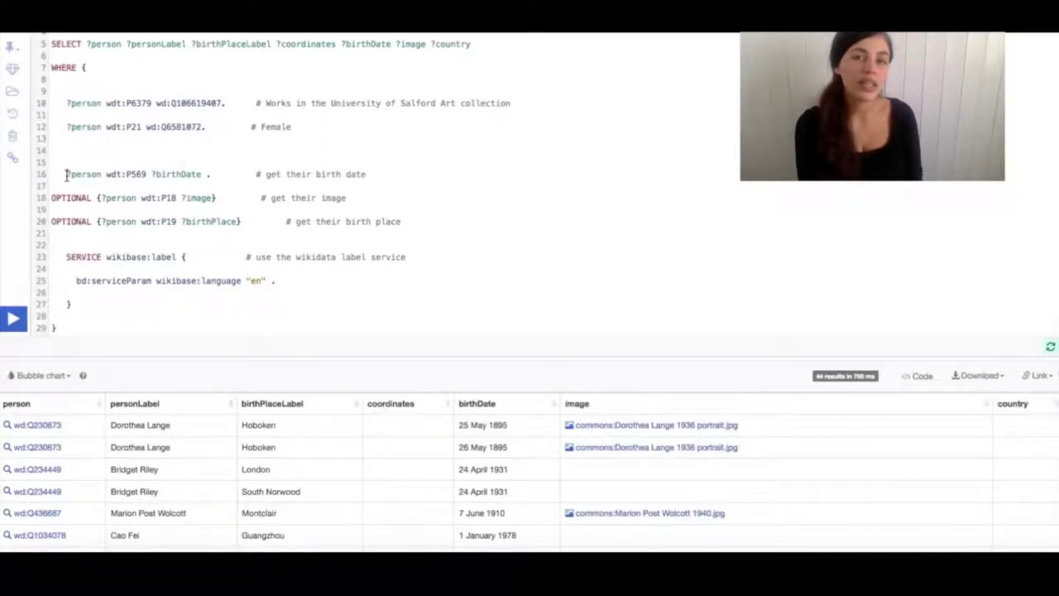
type("OPTIONAL {")
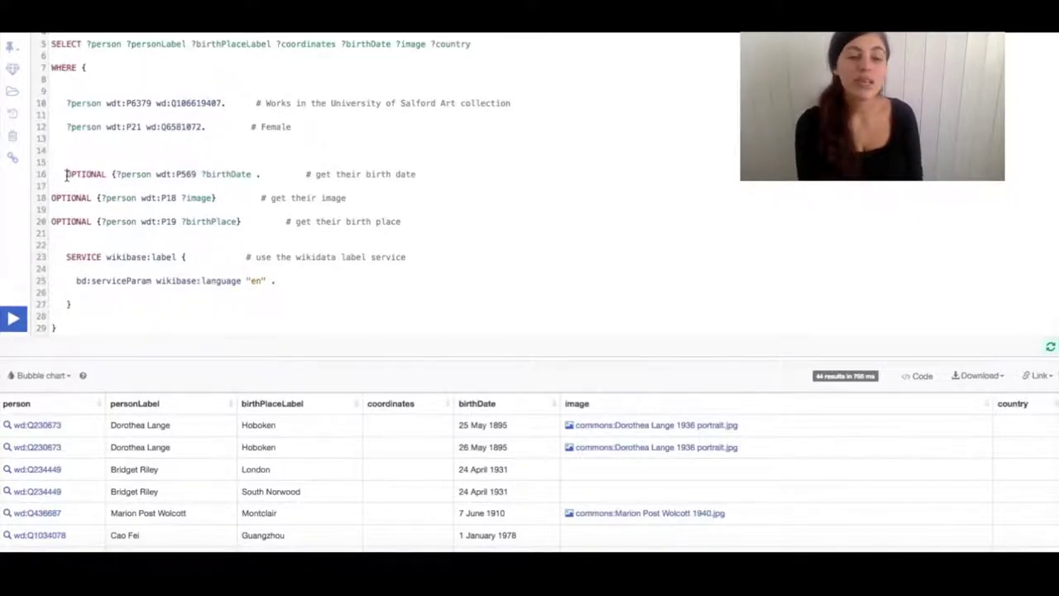
key("BackSpace")
key("BackSpace")
key("BackSpace")
key("BackSpace")
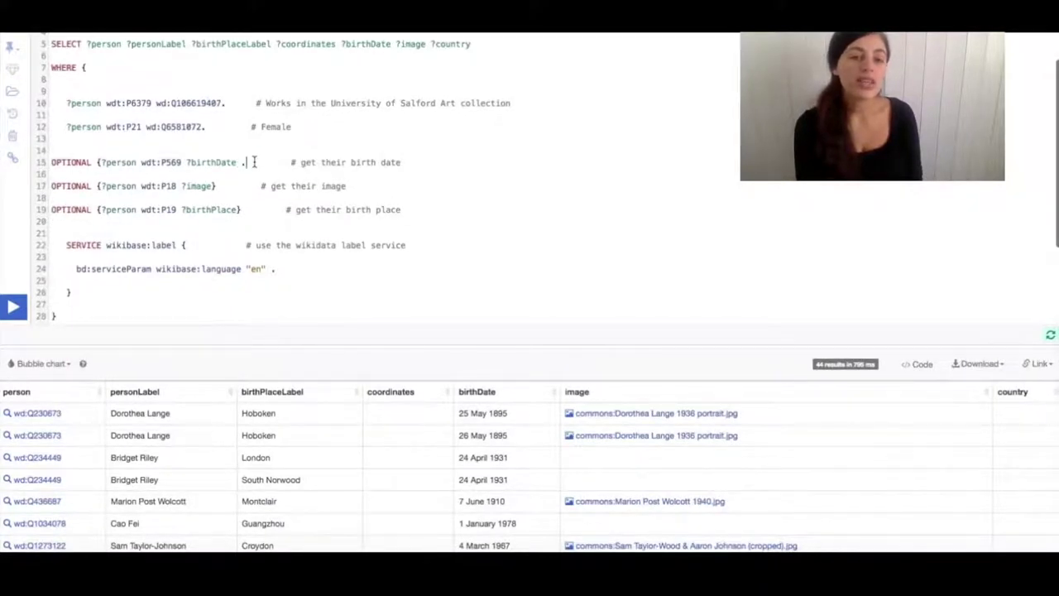
key("BackSpace")
key("BackSpace")
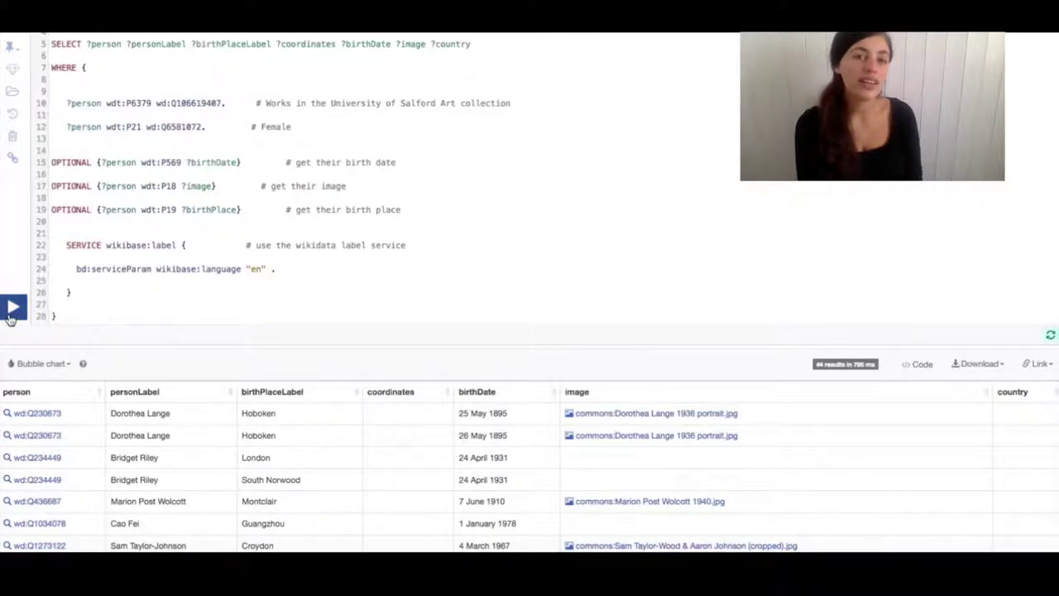
left_click(11, 319)
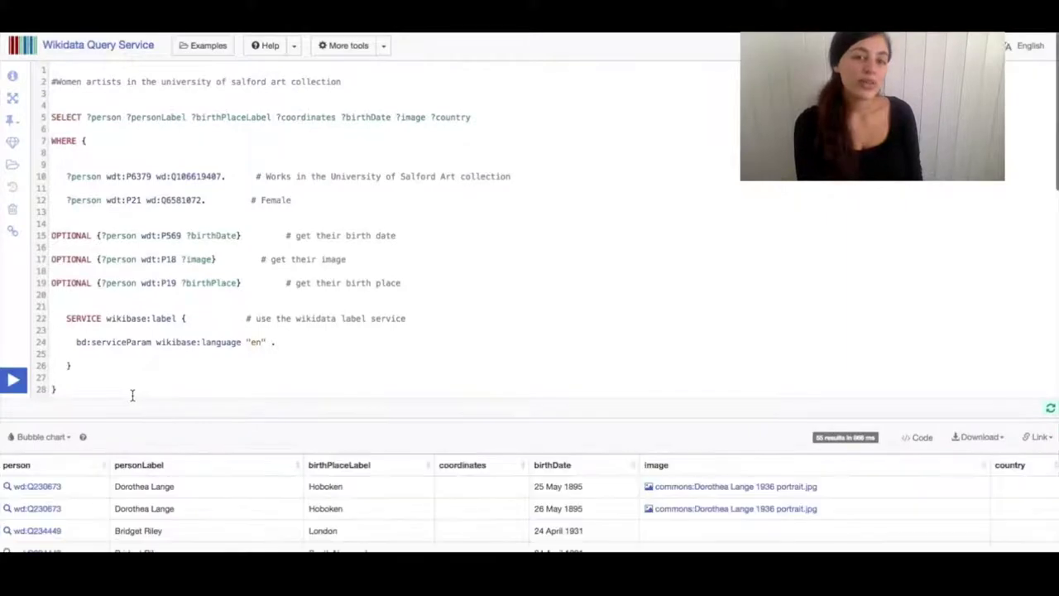
- Check the download formats, then show the query results as a map
scroll(133, 395, "down", 5)
left_click(978, 72)
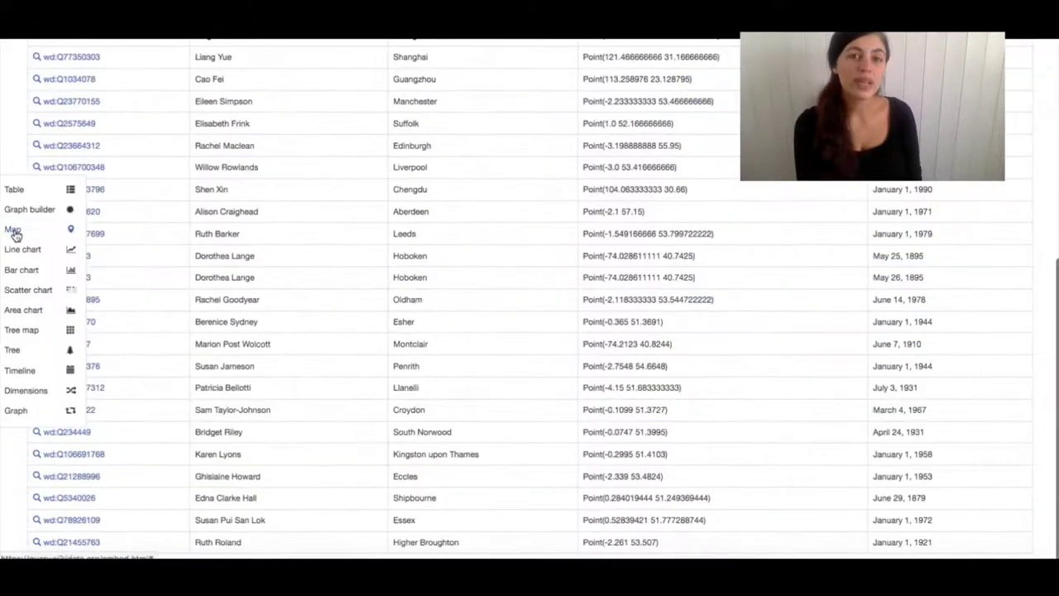
left_click(14, 231)
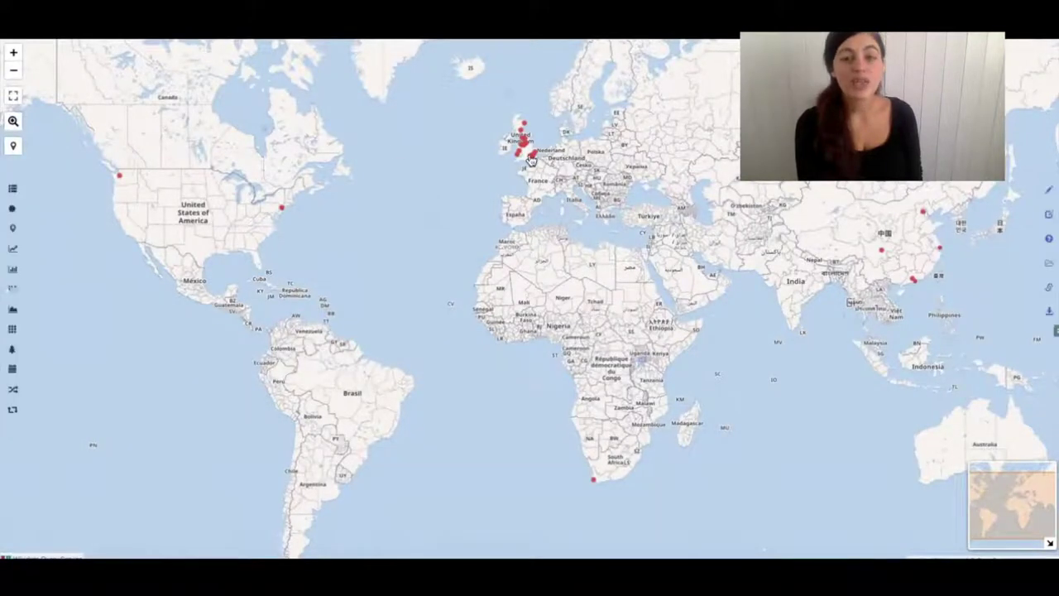
- Zoom the map in on Manchester and show its birthplace marker's details
left_click_drag(380, 263, 281, 397)
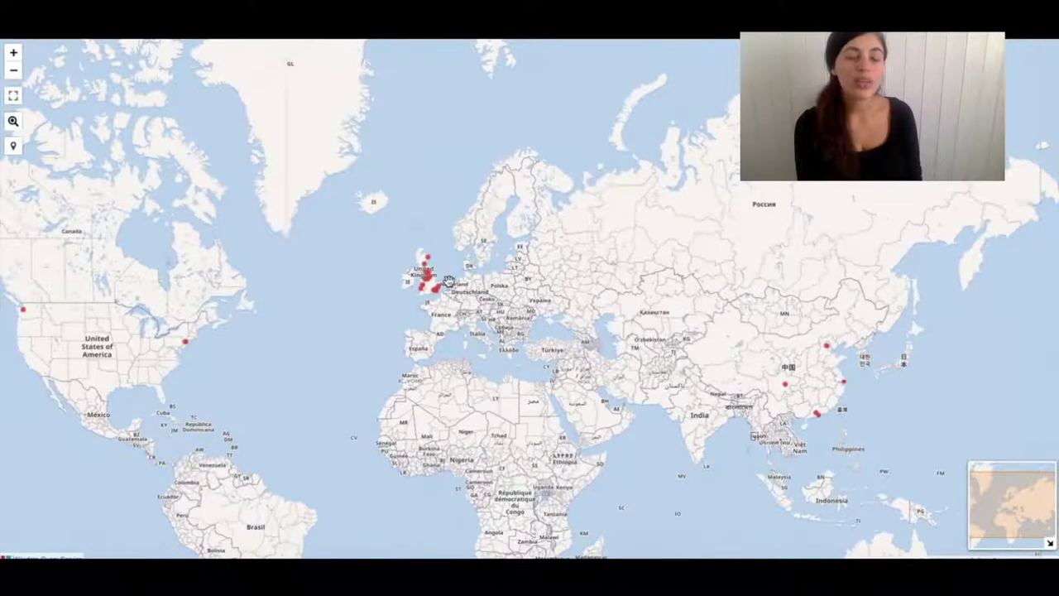
scroll(448, 282, "up", 1)
scroll(447, 283, "up", 5)
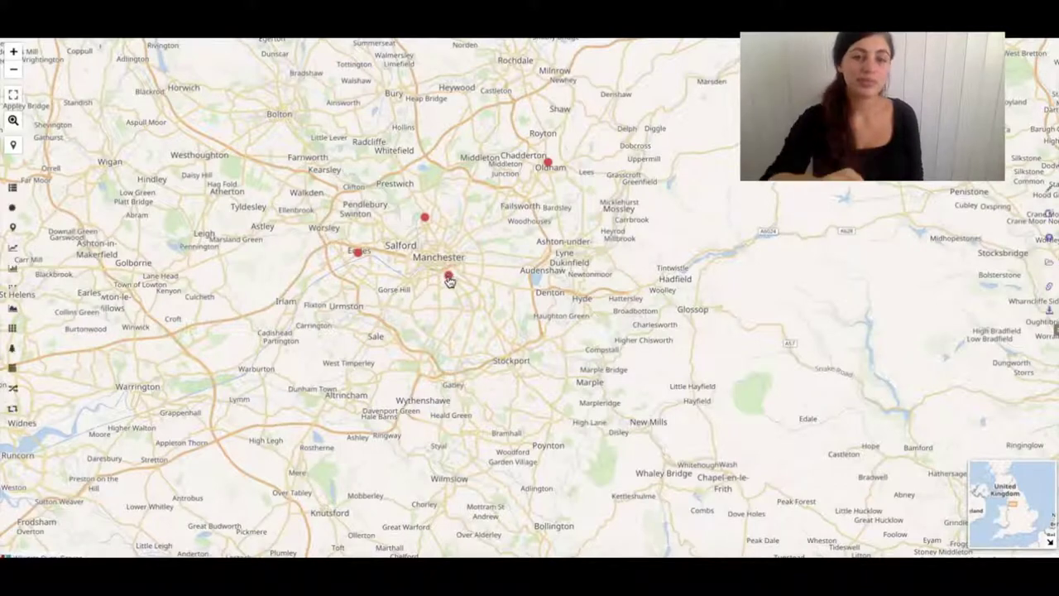
left_click(448, 281)
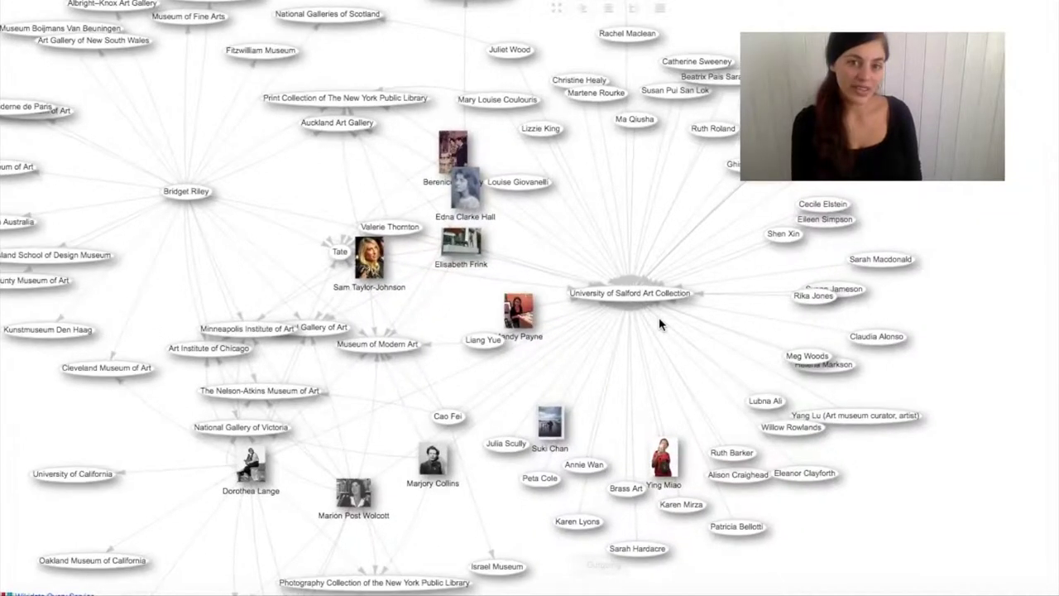
- Expand and collapse the University of Salford Art Collection node, then pan to Bridget Riley's museum links
scroll(658, 317, "up", 5)
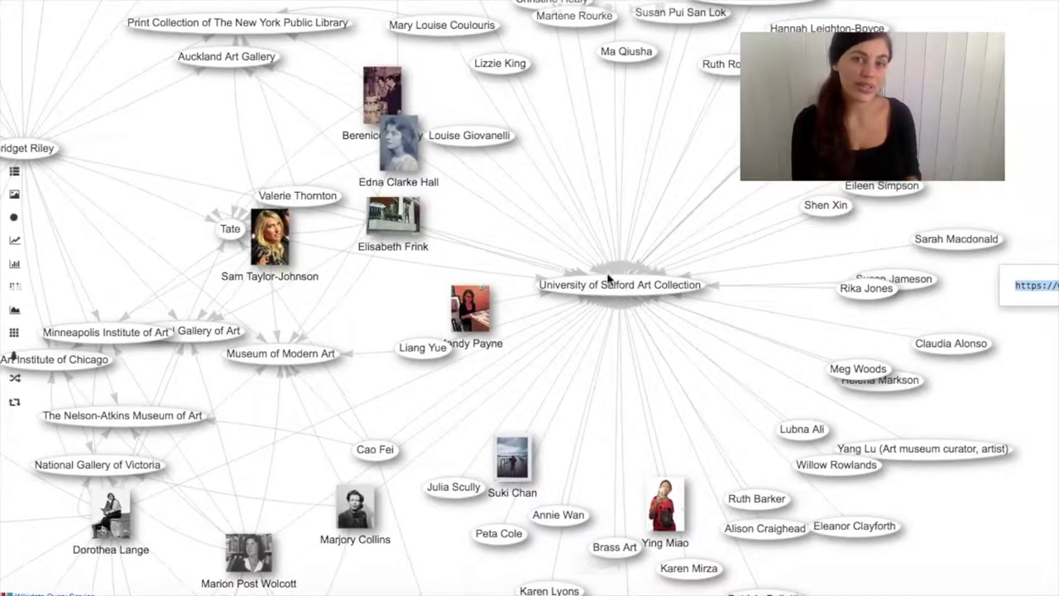
left_click(608, 281)
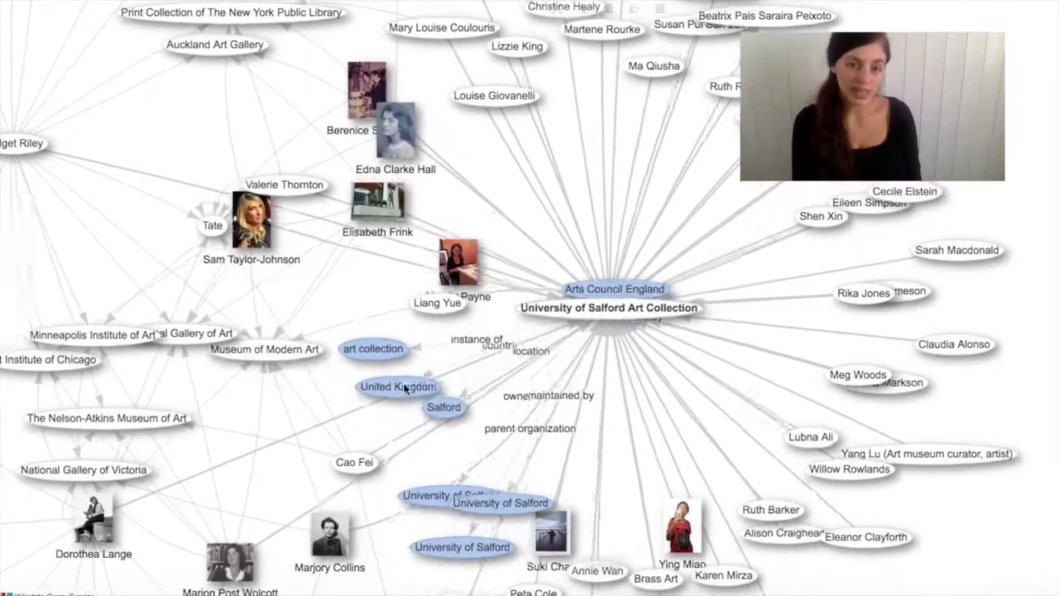
left_click(452, 272)
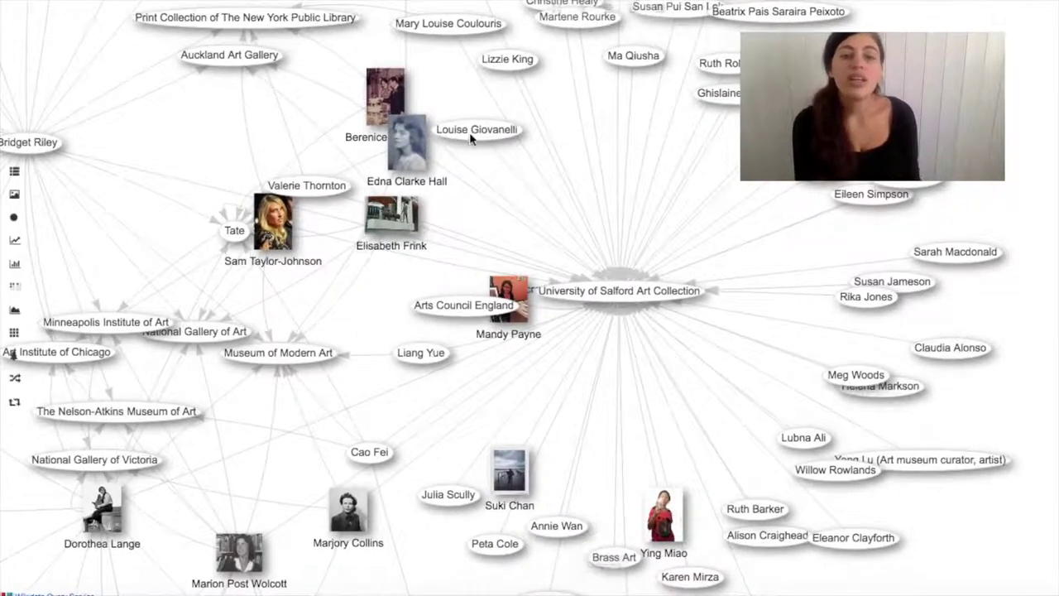
left_click_drag(436, 75, 645, 224)
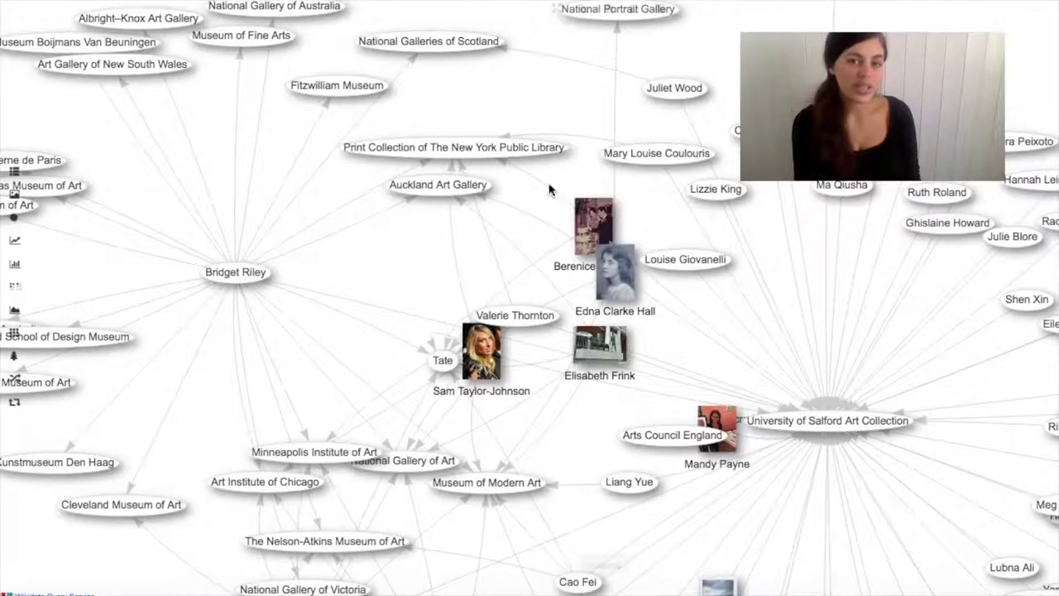
left_click_drag(494, 244, 553, 255)
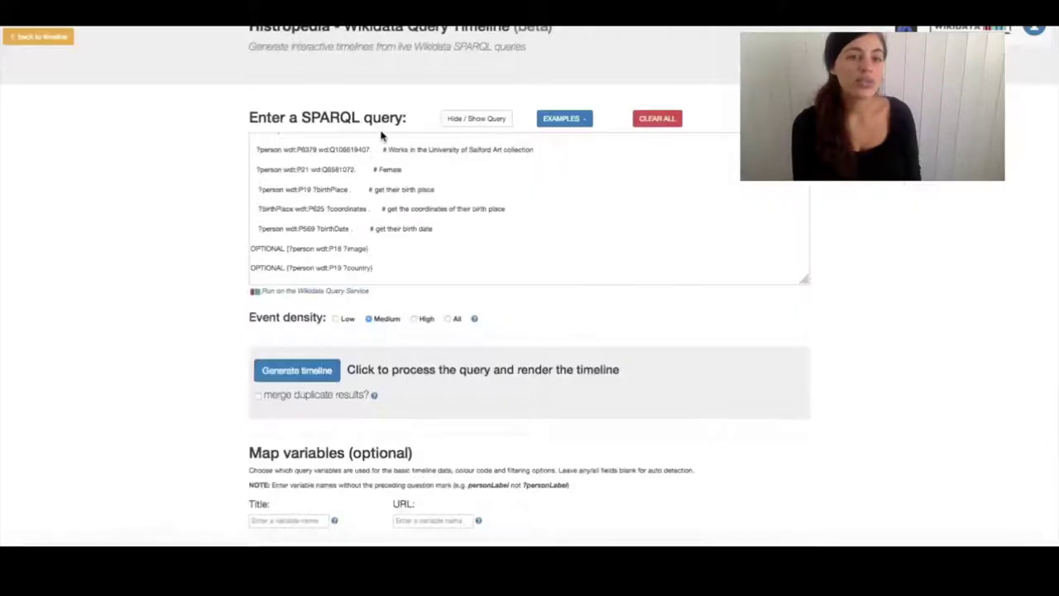
- Generate the Histropedia timeline of the women artists (1880–2000) colour-coded by country
scroll(195, 210, "down", 5)
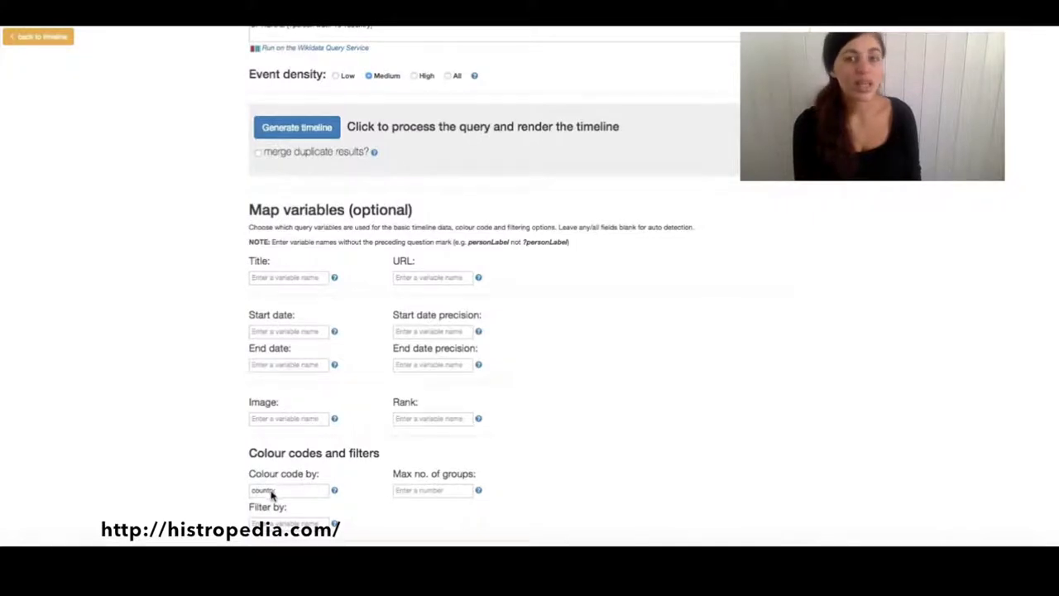
scroll(107, 392, "up", 5)
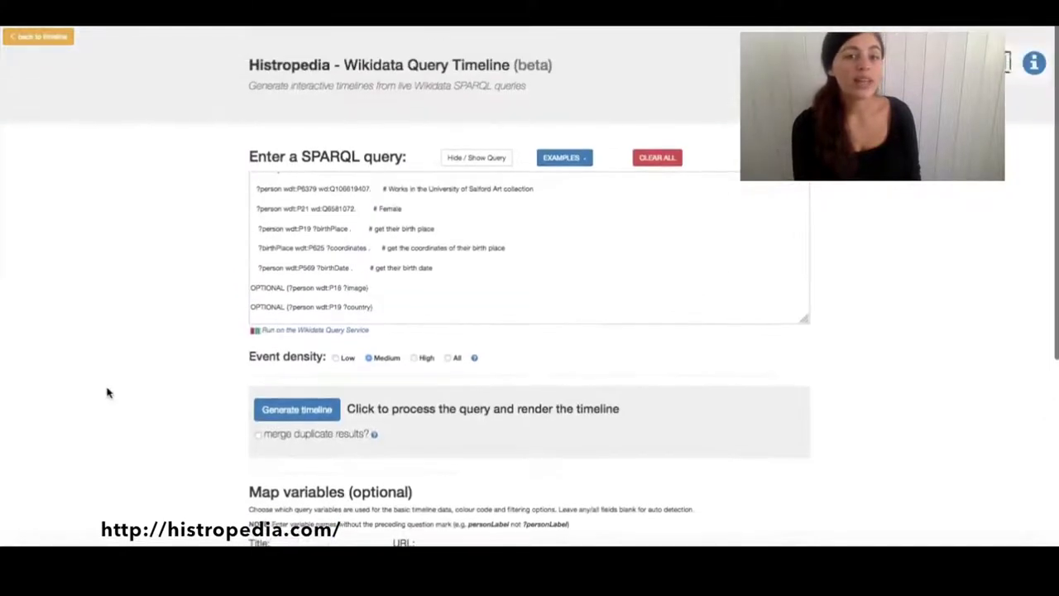
left_click(291, 415)
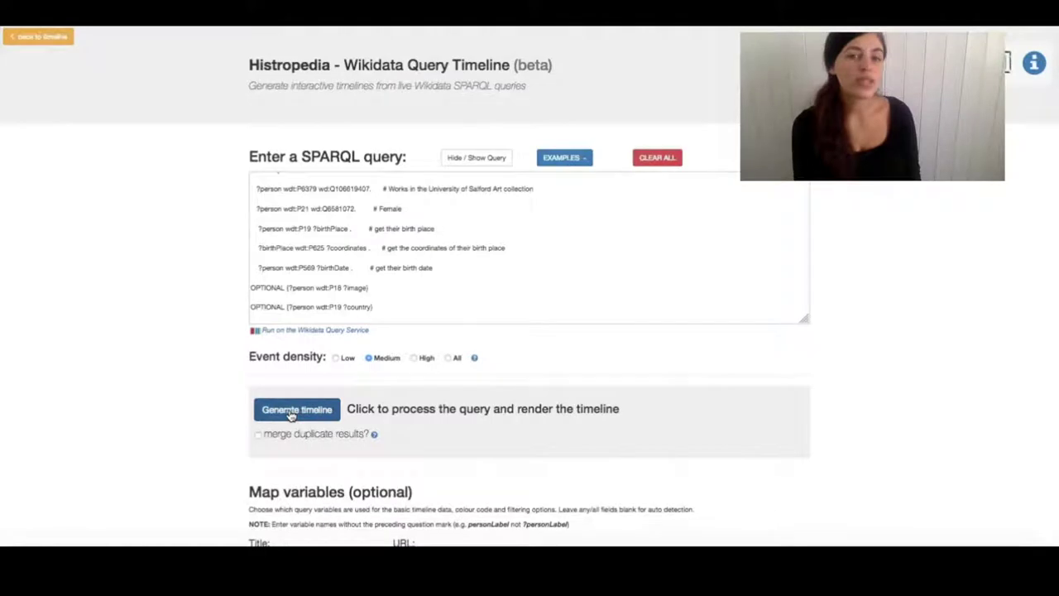
left_click(292, 416)
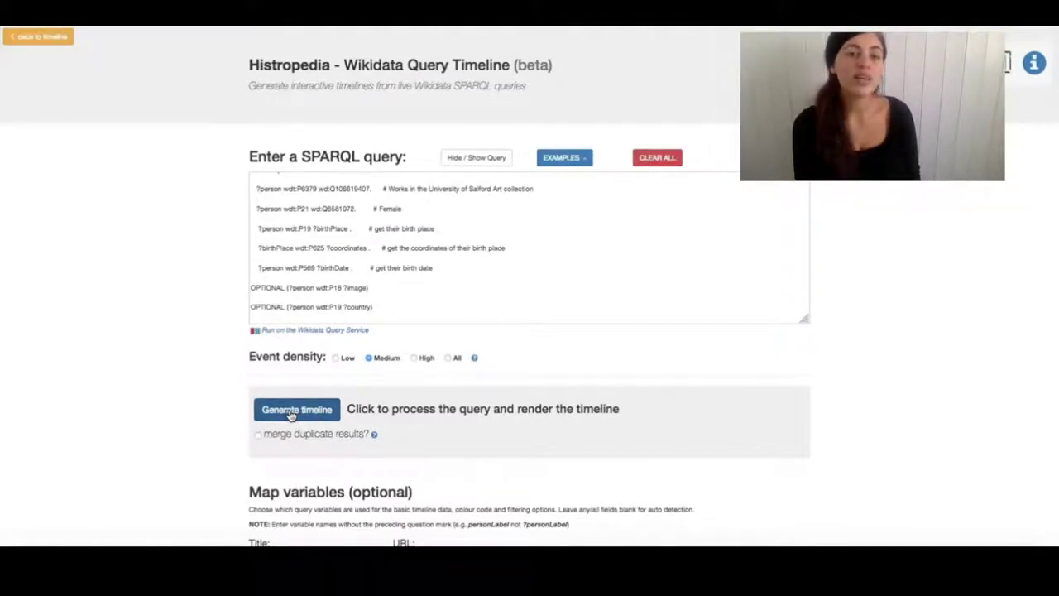
left_click(291, 416)
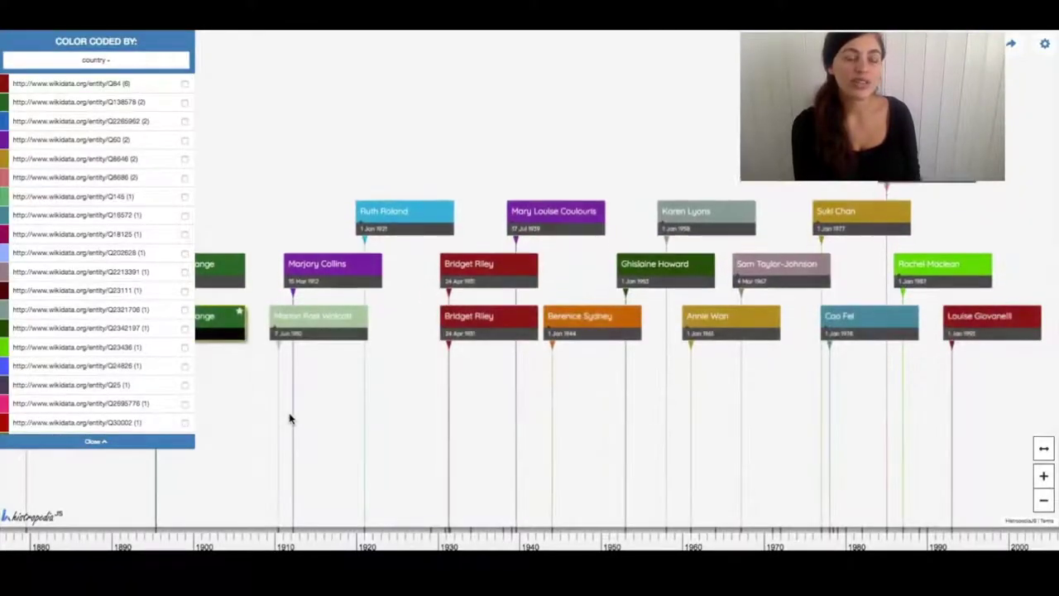
- Close the Color coded by legend, select Ghislaine Howard's card and zoom the timeline
left_click(87, 443)
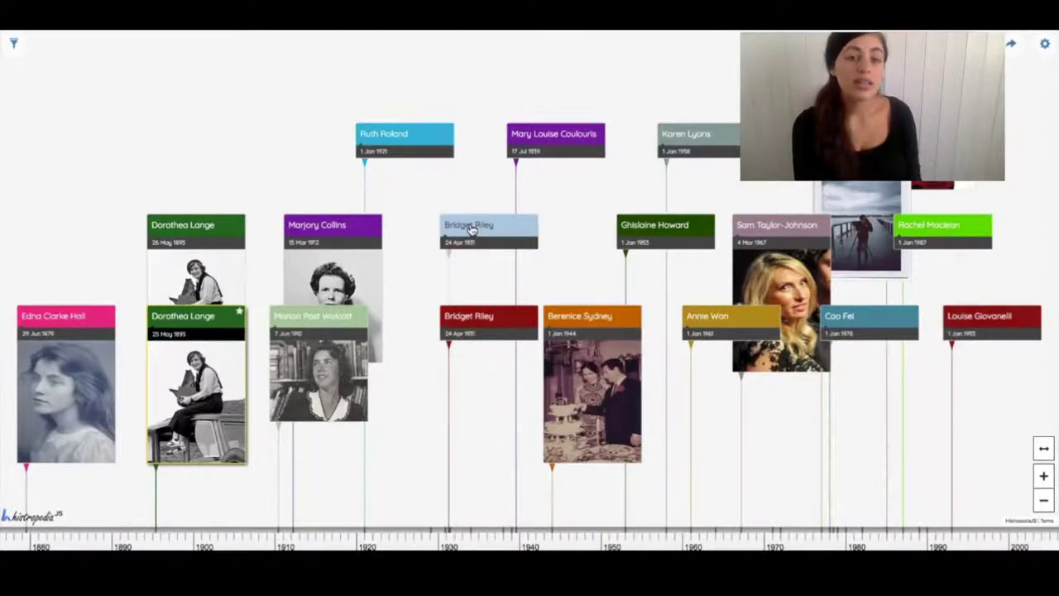
left_click(645, 234)
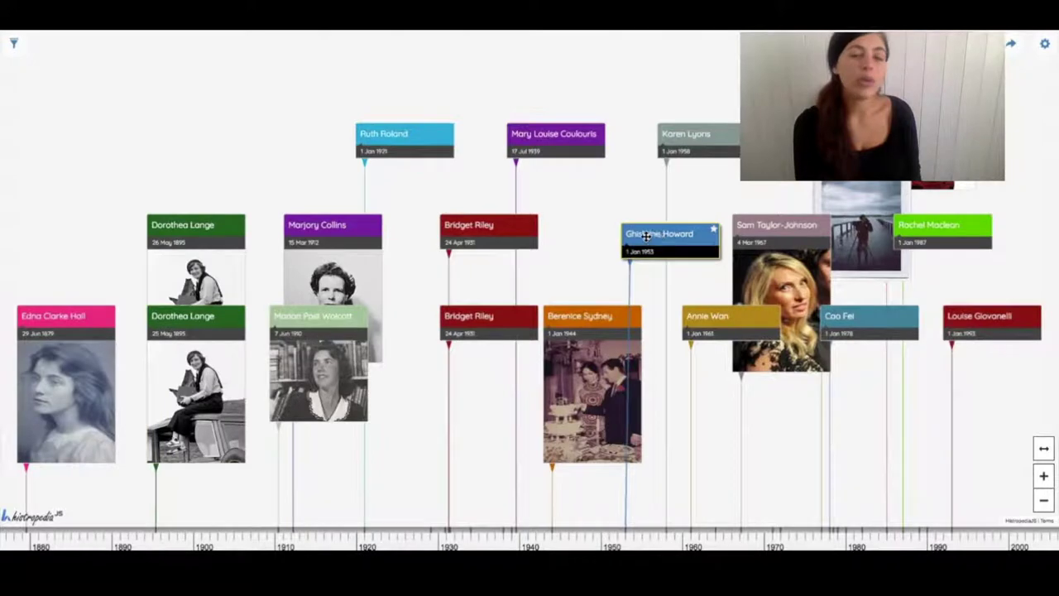
scroll(314, 322, "down", 5)
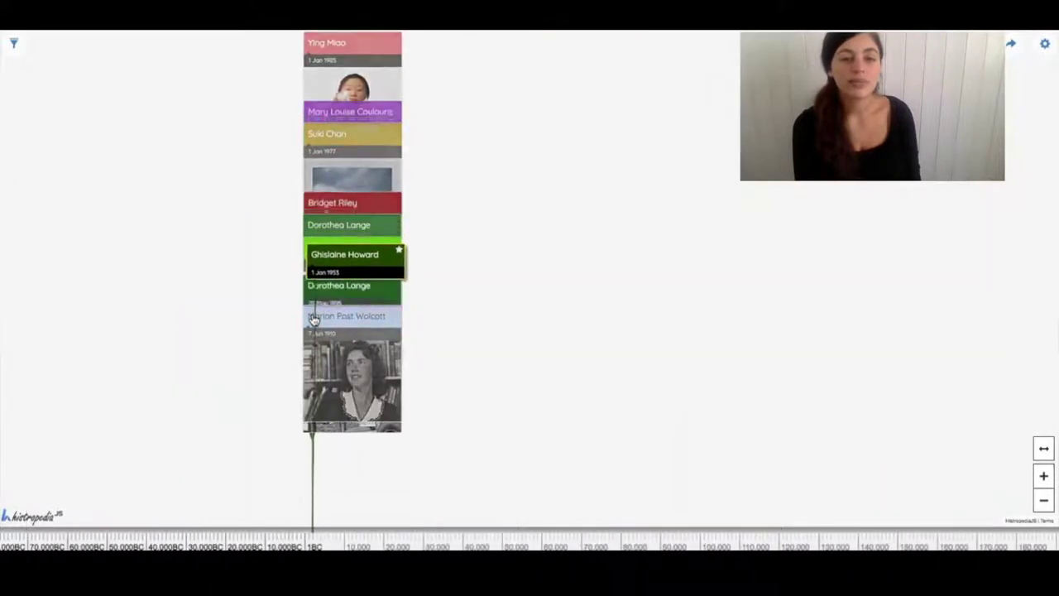
scroll(314, 322, "up", 5)
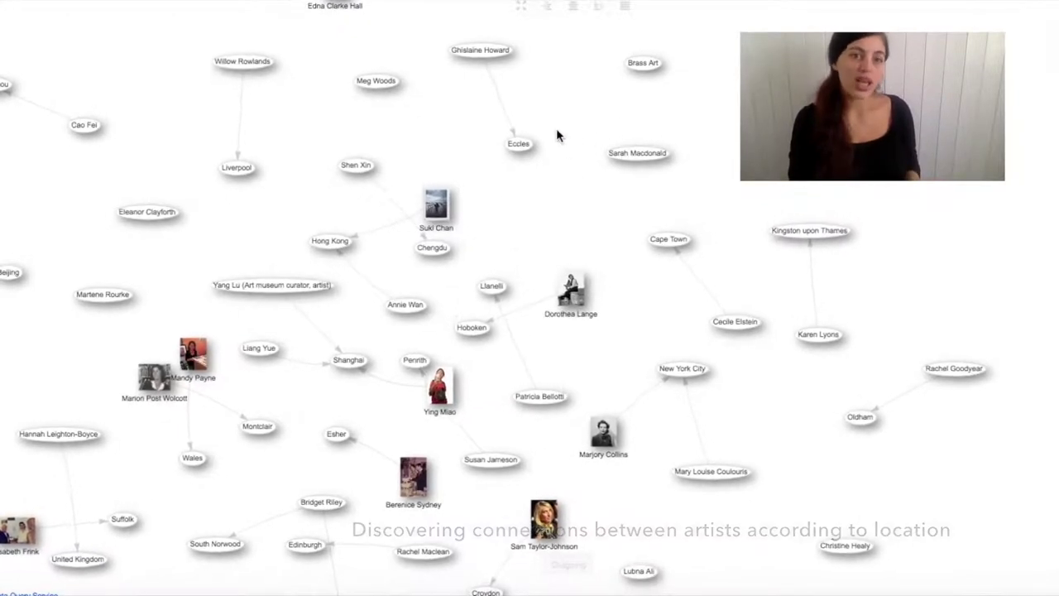
- Rearrange the Eccles, Yang Lu, Oldham, Sam Taylor-Johnson, Shanghai and Edinburgh graph nodes
left_click_drag(517, 145, 505, 265)
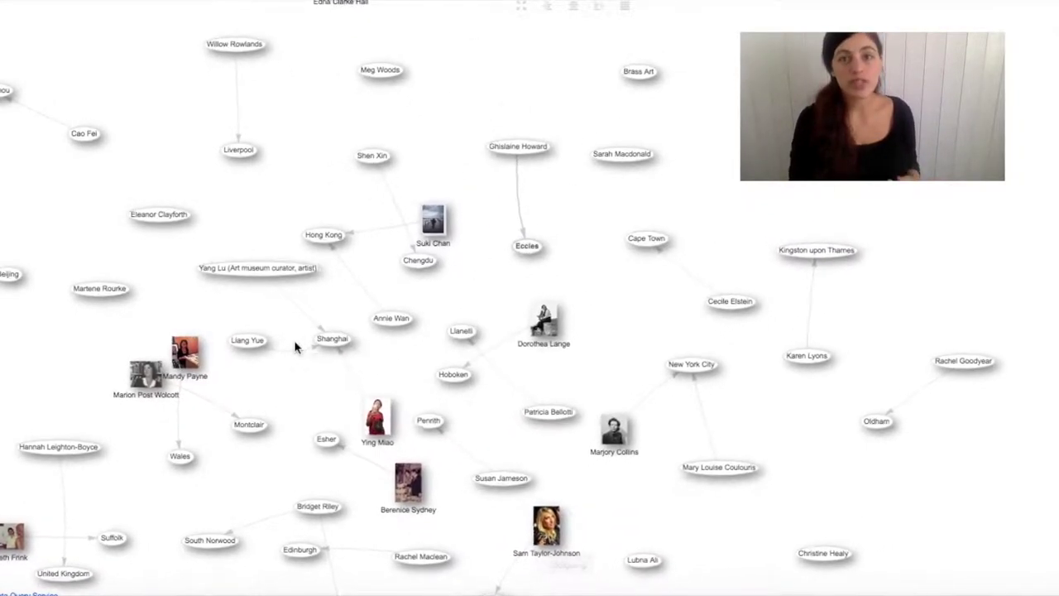
left_click_drag(251, 267, 607, 50)
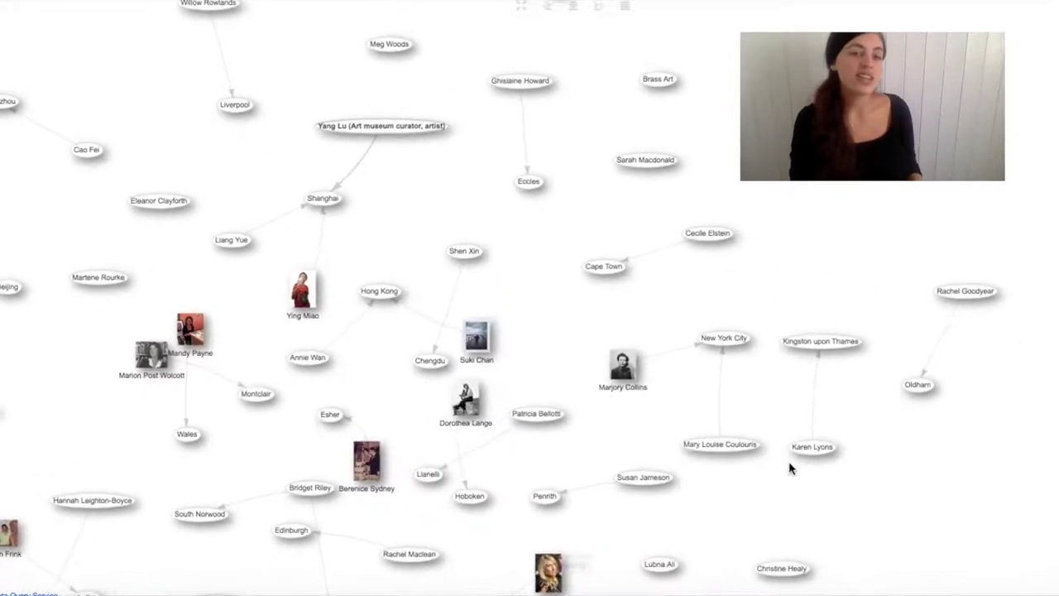
left_click_drag(920, 376, 585, 311)
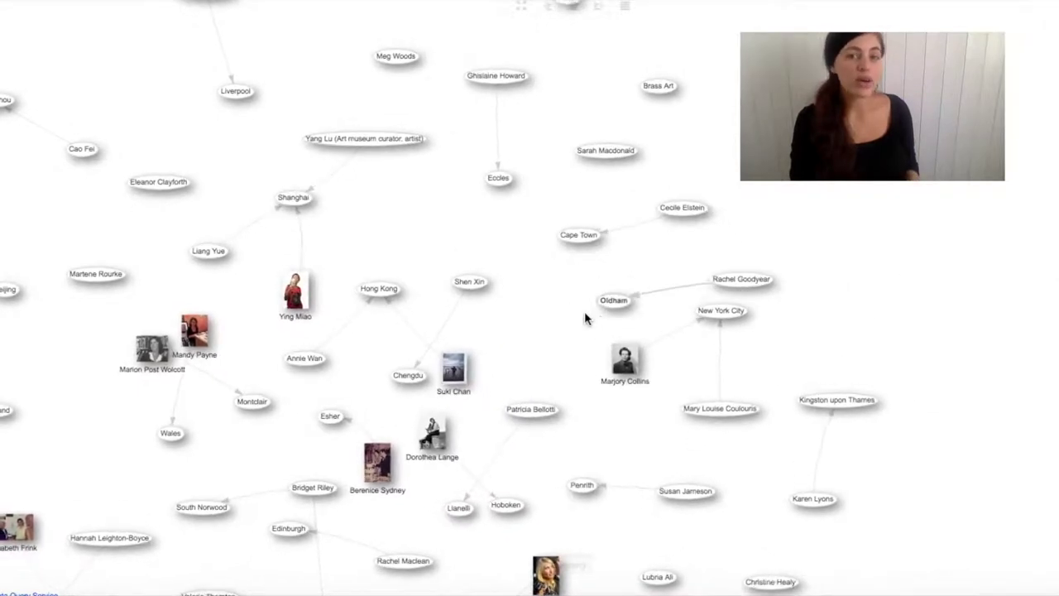
scroll(487, 477, "down", 3)
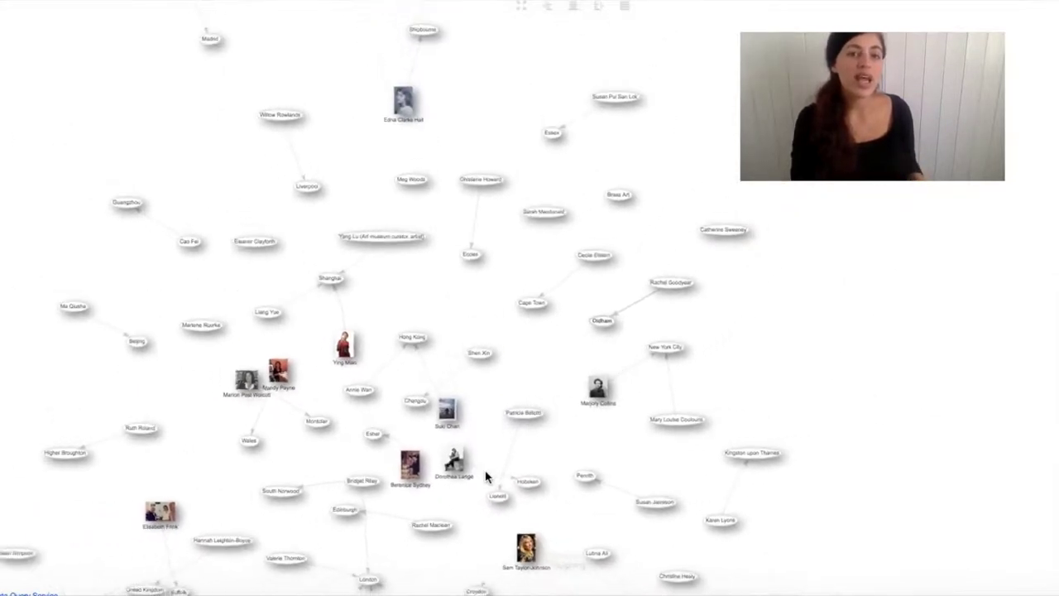
left_click_drag(523, 546, 438, 269)
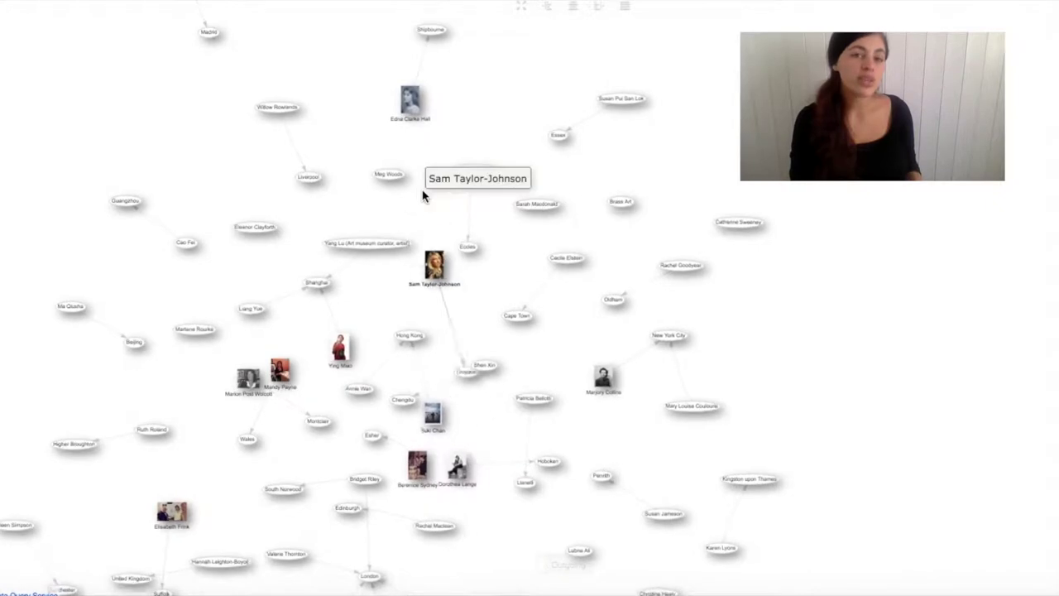
left_click_drag(310, 288, 587, 319)
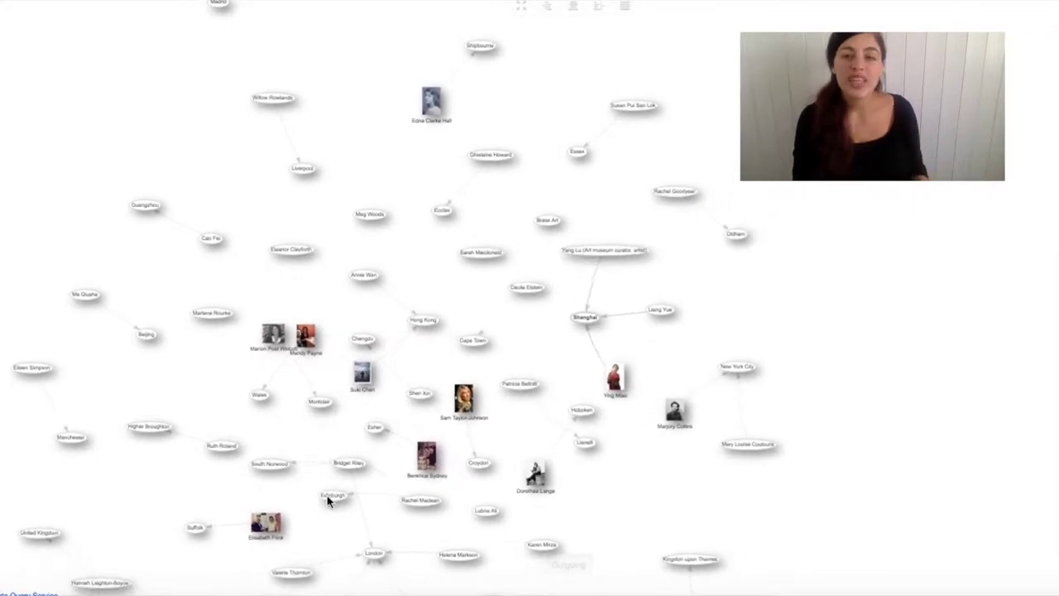
left_click_drag(328, 501, 313, 350)
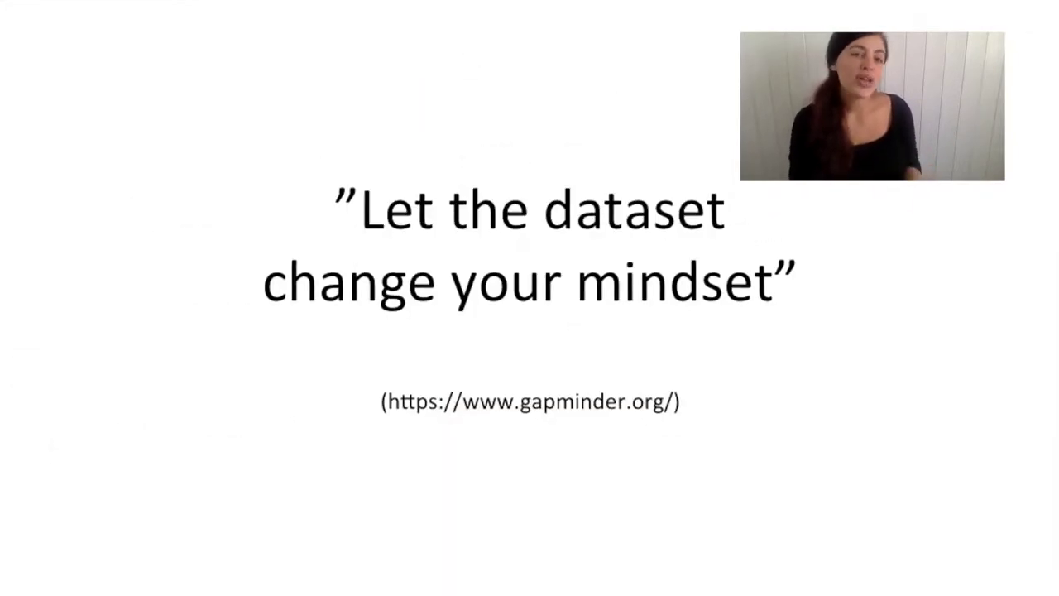